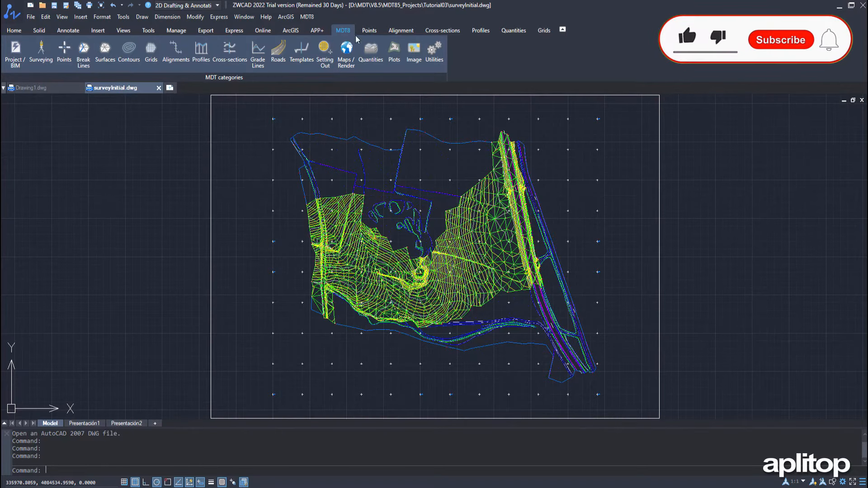
# Step: Import the alignment file Alignment1.EJE into the surveyInitial drawing
pyautogui.click(388, 30)
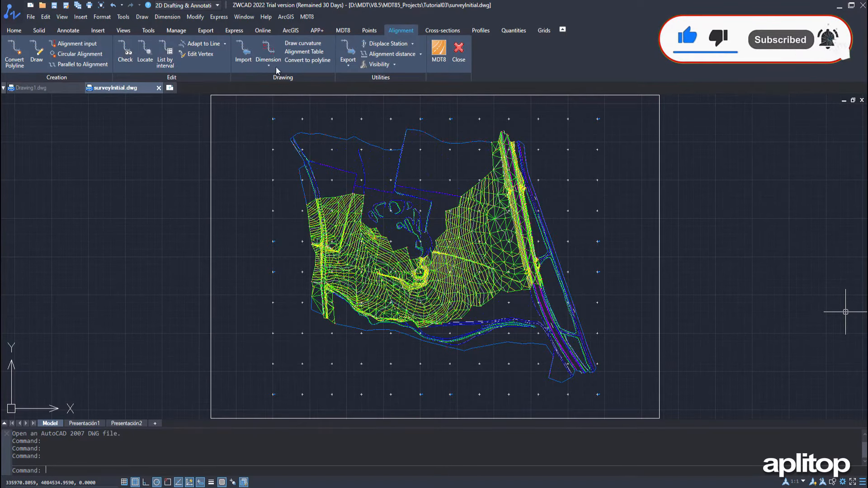
pyautogui.click(244, 57)
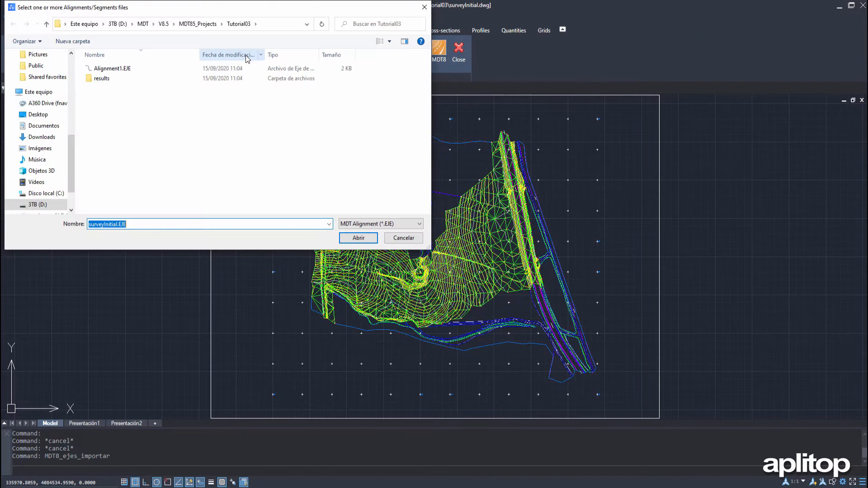
pyautogui.click(119, 70)
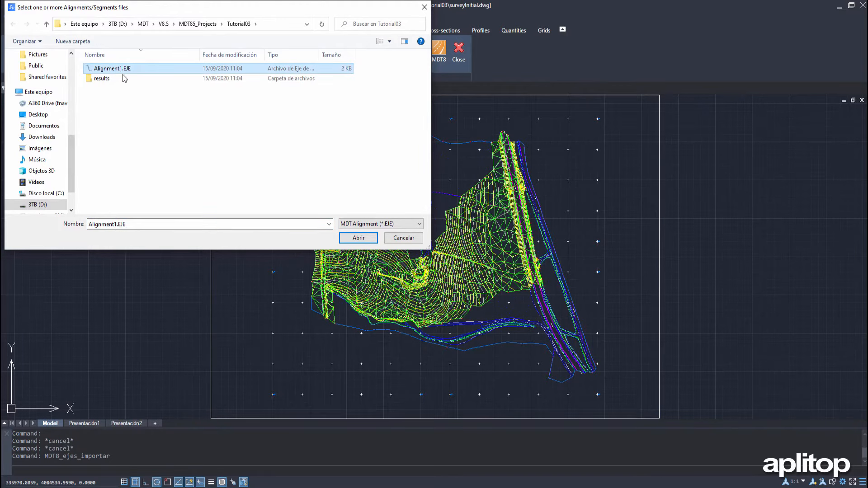
pyautogui.click(359, 238)
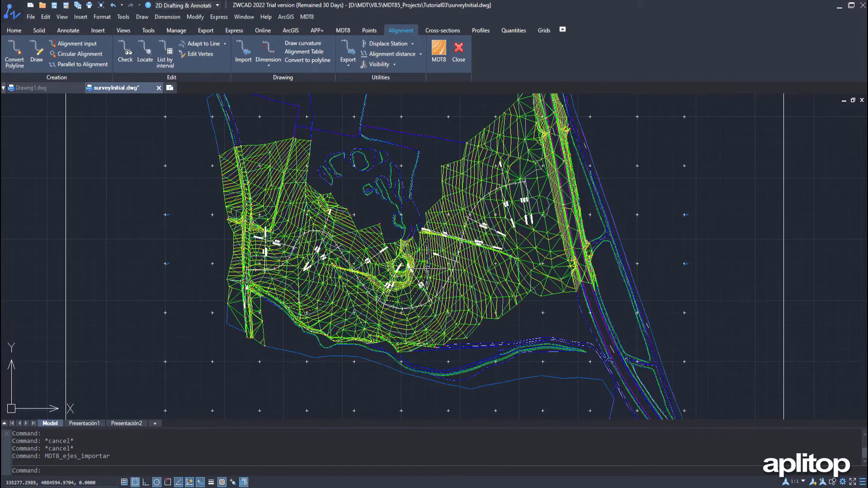
# Step: Start getting cross-sections along the imported alignment, using a layers list with CV-MAJOR and CV-MINOR as the objects to cut
pyautogui.scroll(2, 426, 269)
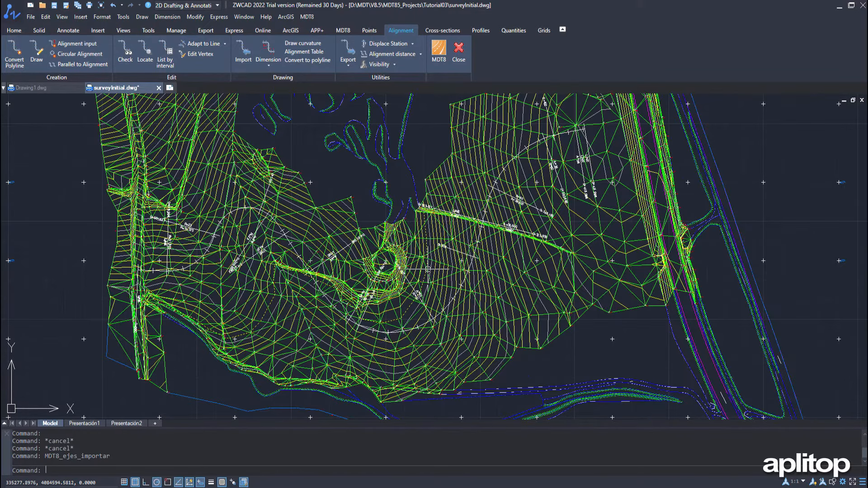
pyautogui.click(442, 31)
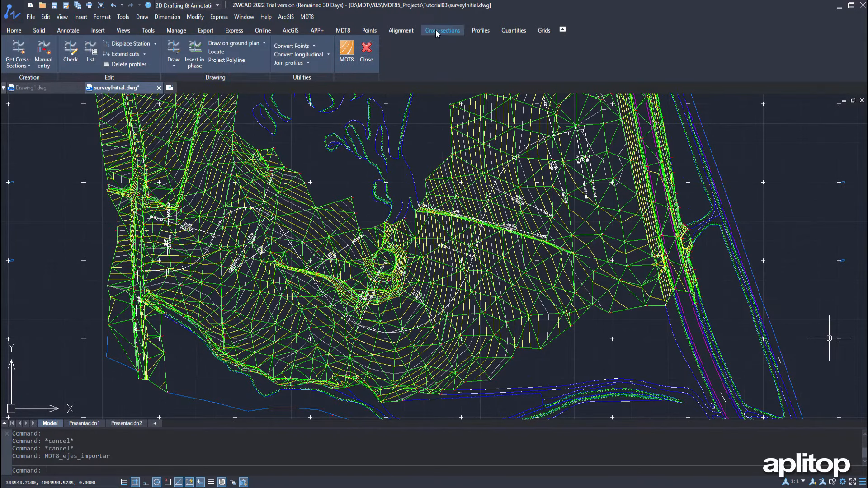
pyautogui.click(15, 62)
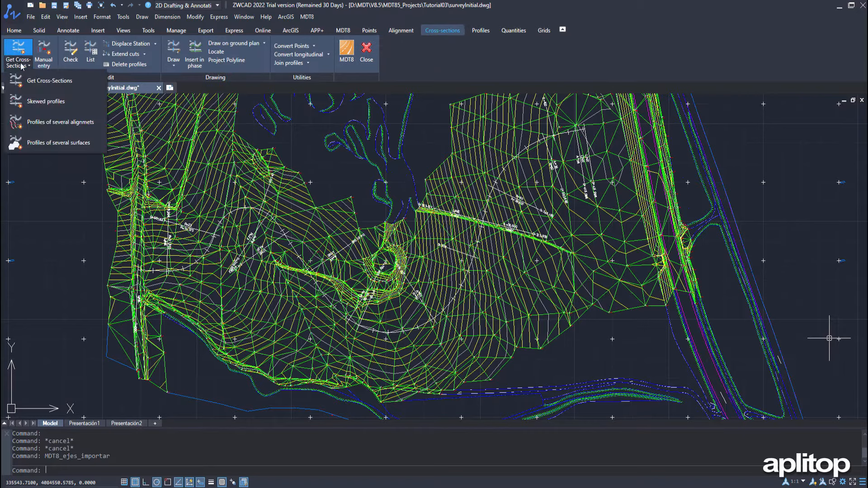
pyautogui.click(37, 81)
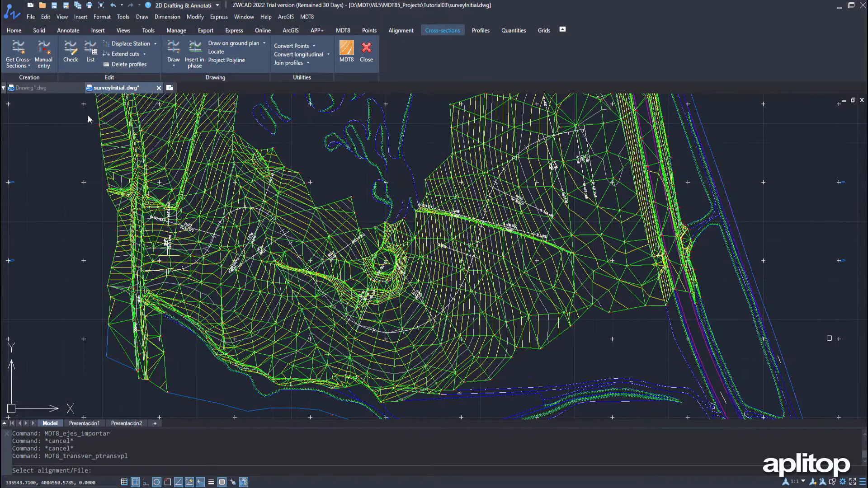
pyautogui.click(377, 331)
pyautogui.click(379, 186)
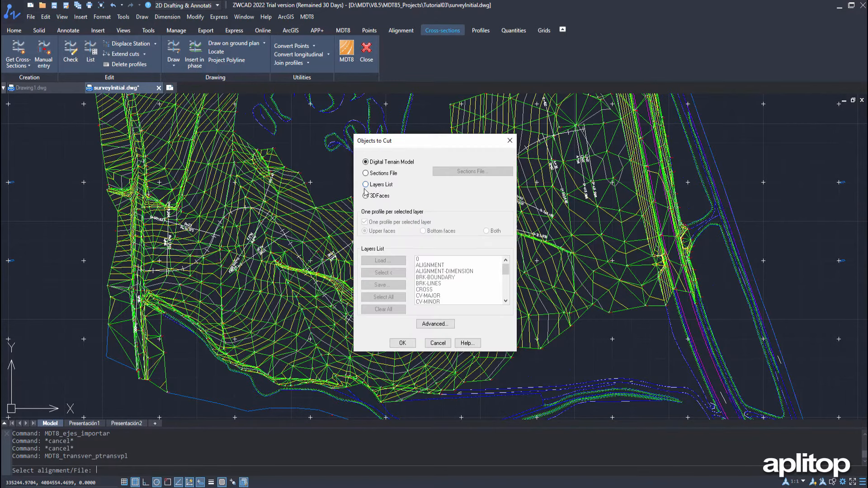
pyautogui.click(366, 185)
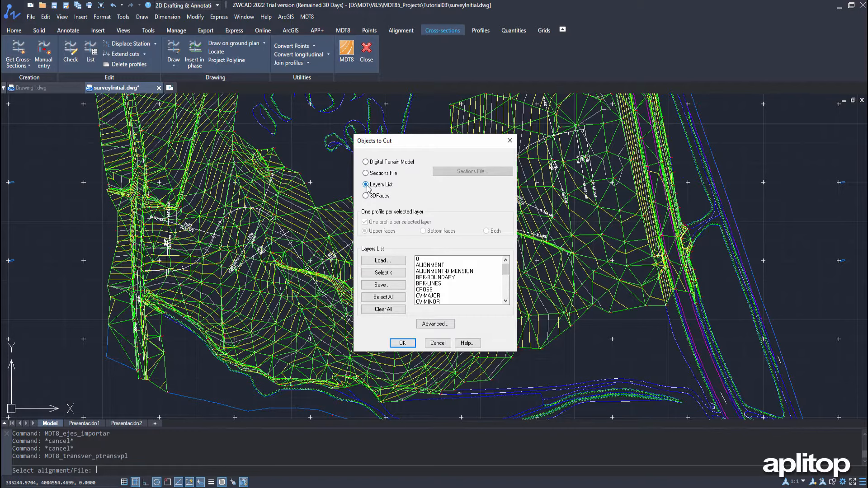
pyautogui.click(435, 296)
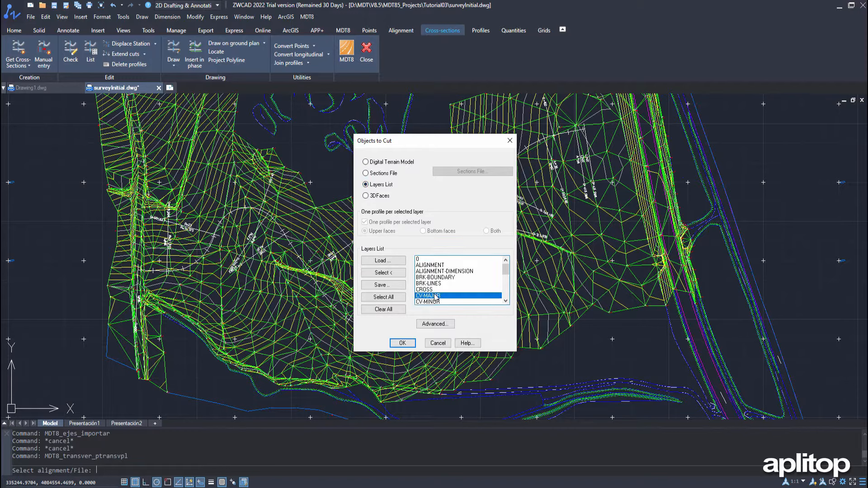
pyautogui.click(435, 302)
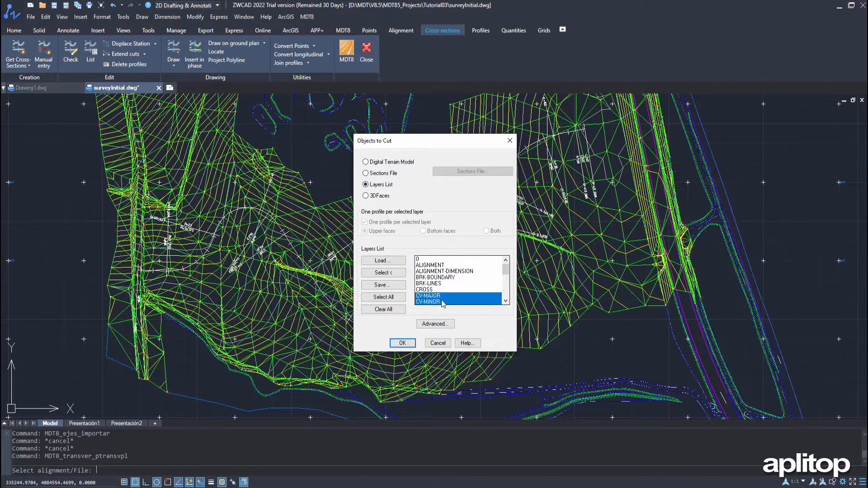
pyautogui.click(403, 342)
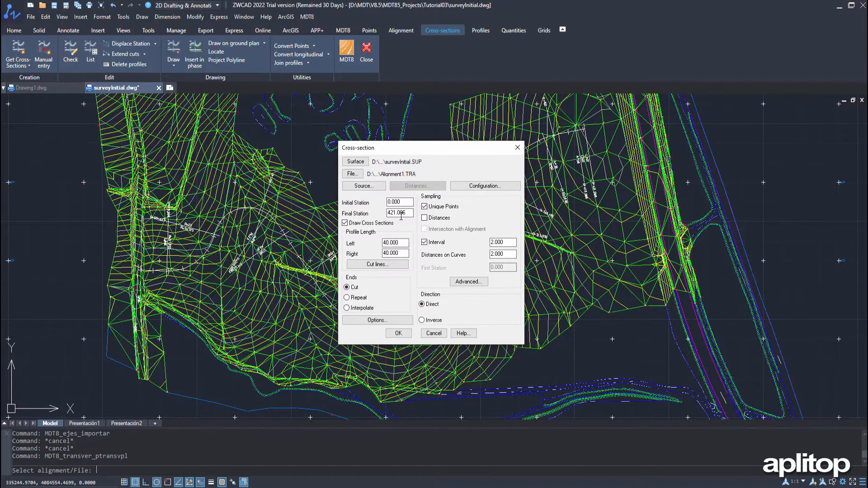
# Step: Generate the cross-sections with left and right profile lengths of 50, an interval of 5 and a distance on curves of 5
pyautogui.doubleClick(400, 243)
pyautogui.write('50')
pyautogui.doubleClick(401, 254)
pyautogui.write('50')
pyautogui.doubleClick(503, 243)
pyautogui.write('5')
pyautogui.doubleClick(512, 254)
pyautogui.click(401, 335)
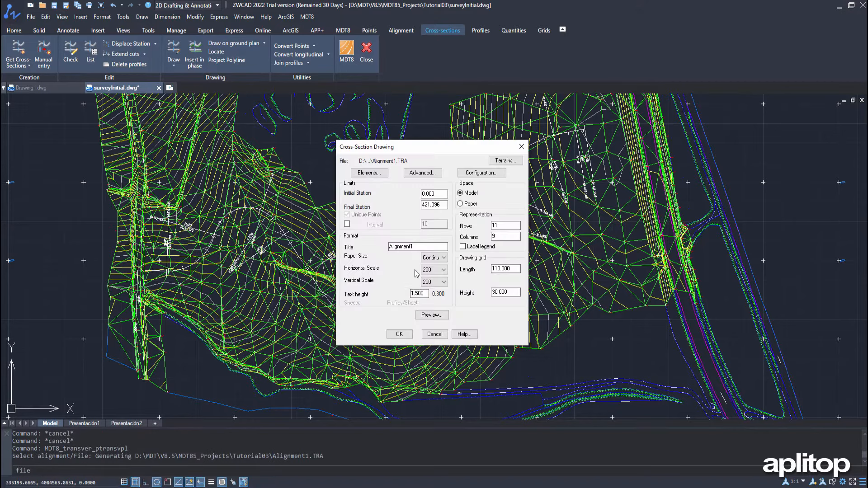
# Step: Draw the Alignment1 cross-sections with the preset drawing settings, placing their origin in the empty model space east of the survey plan
pyautogui.click(400, 336)
pyautogui.scroll(-3, 569, 305)
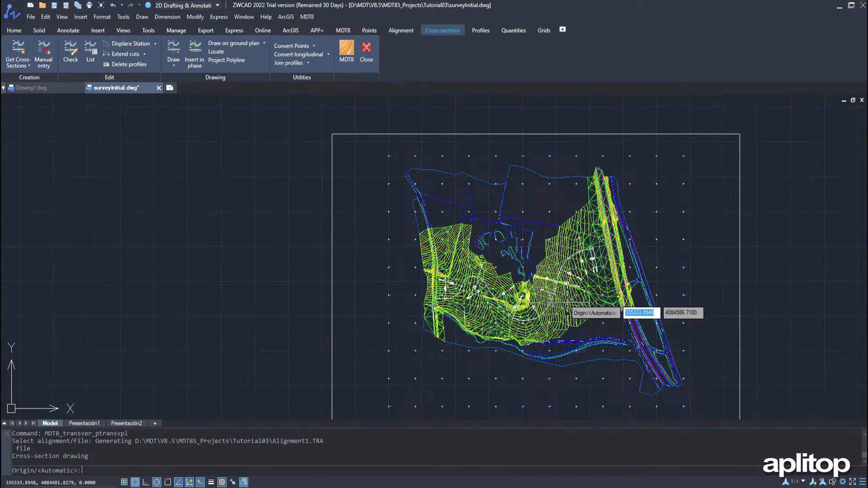
pyautogui.moveTo(569, 305)
pyautogui.mouseDown(button='middle')
pyautogui.moveTo(263, 222)
pyautogui.moveTo(203, 240)
pyautogui.mouseUp(button='middle')
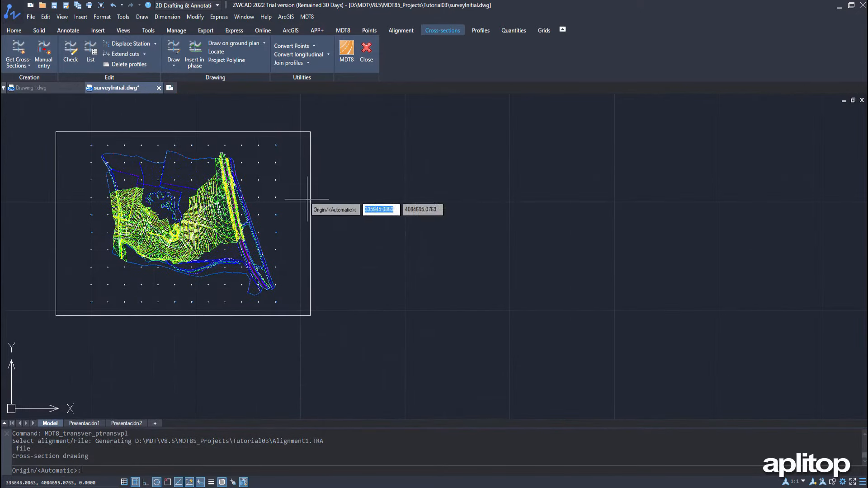
pyautogui.click(441, 128)
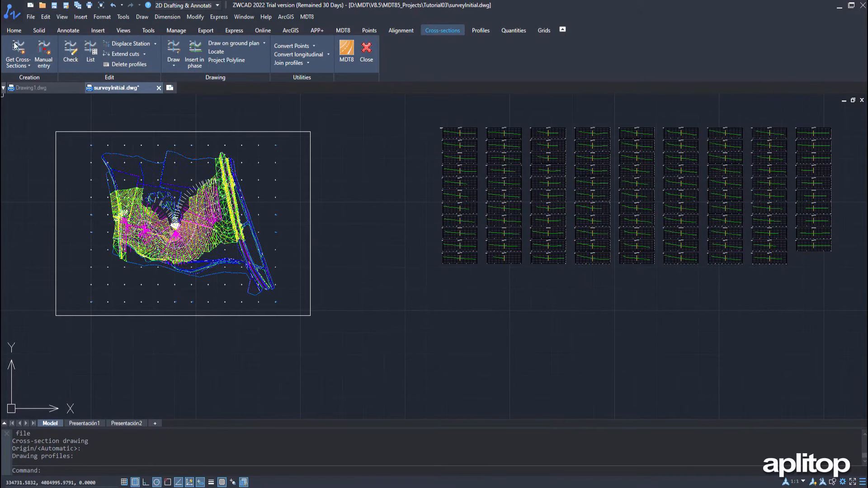
# Step: Open the drawing surveyFinal.dwg from the Tutorial03 folder
pyautogui.click(11, 12)
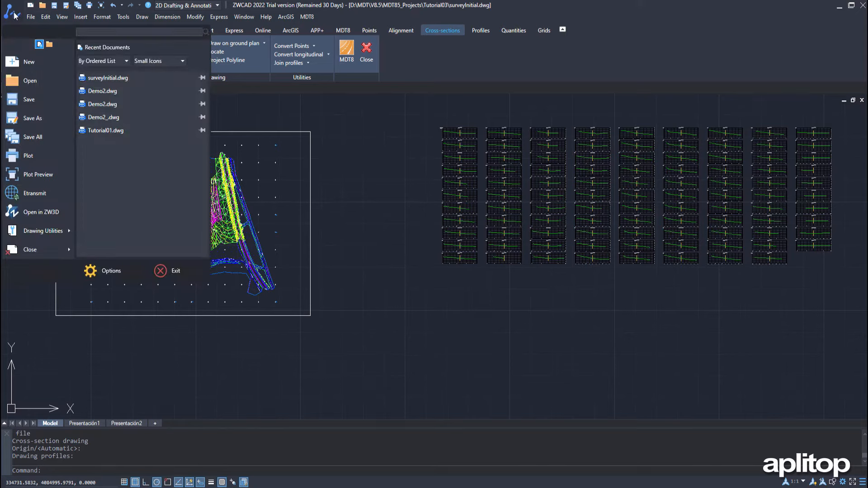
pyautogui.click(29, 81)
pyautogui.click(381, 182)
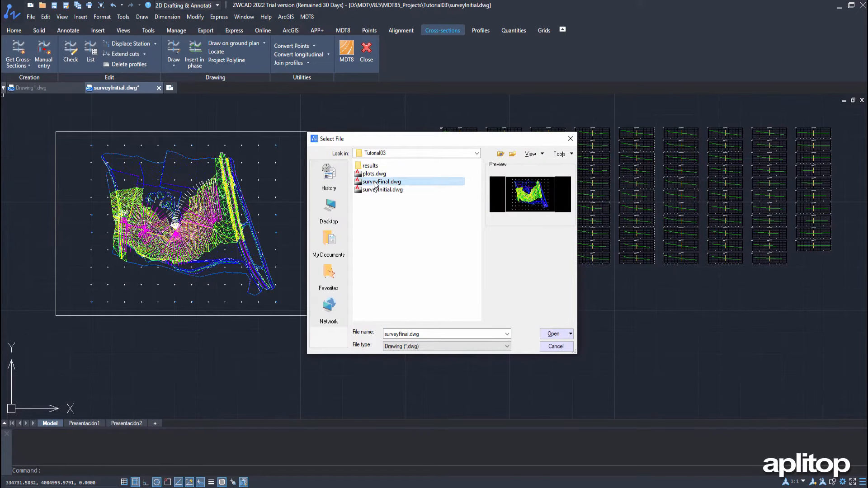
pyautogui.click(557, 335)
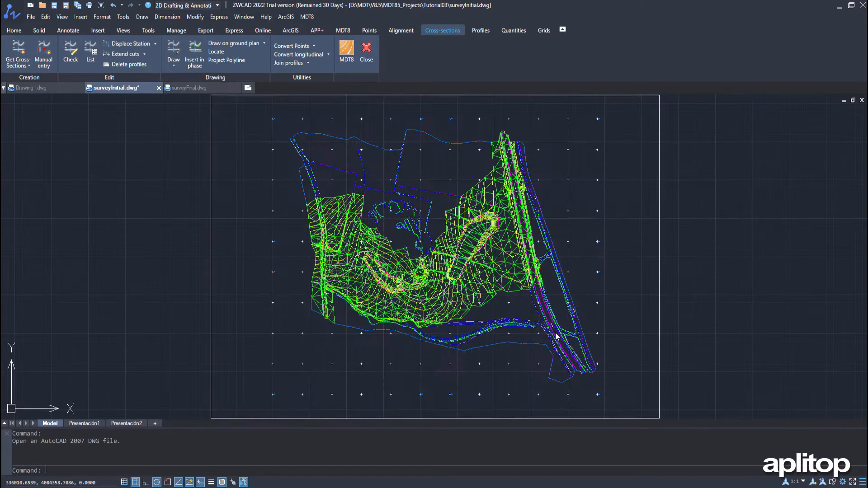
# Step: Generate cross-sections along the alignment in surveyFinal, cutting the Digital Terrain Model, with profile lengths of 50 and an interval of 5
pyautogui.click(15, 67)
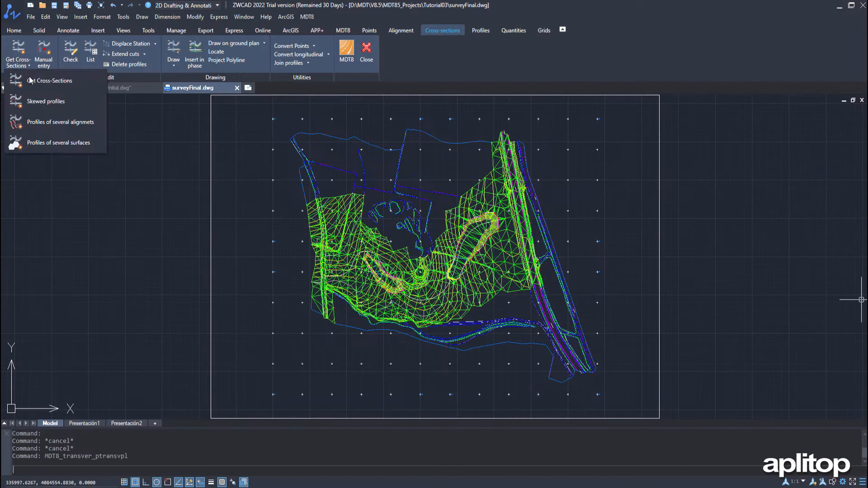
pyautogui.click(29, 80)
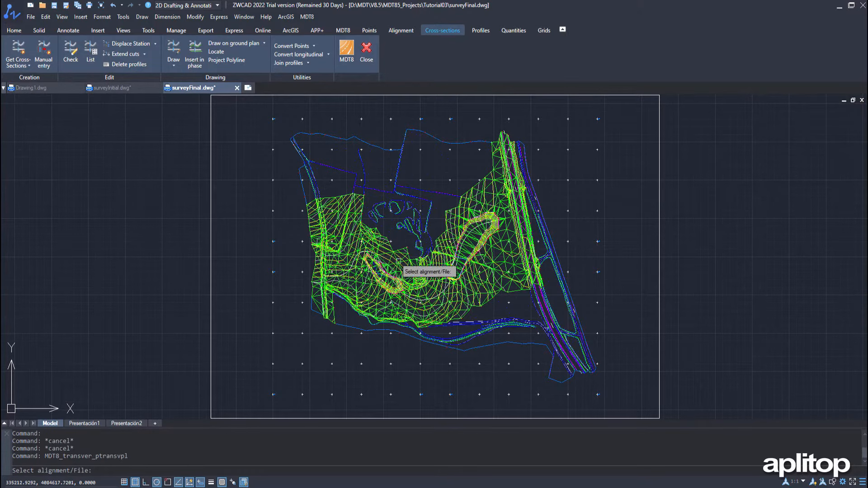
pyautogui.scroll(4, 420, 296)
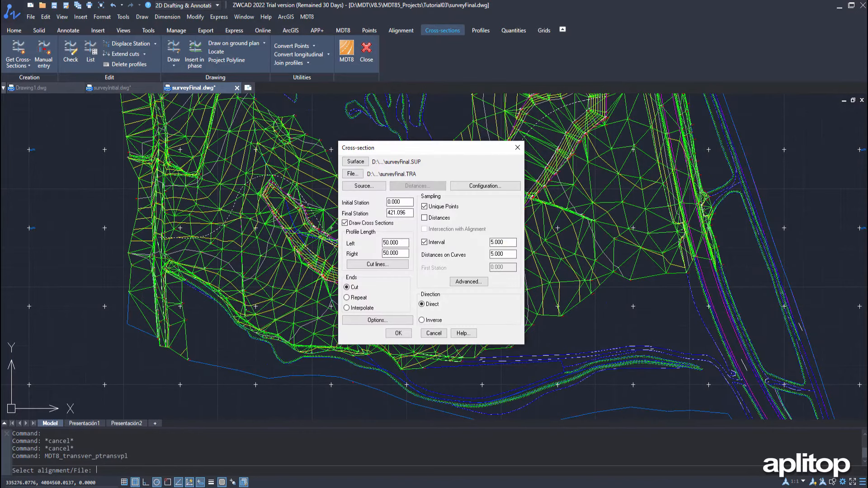
pyautogui.click(374, 189)
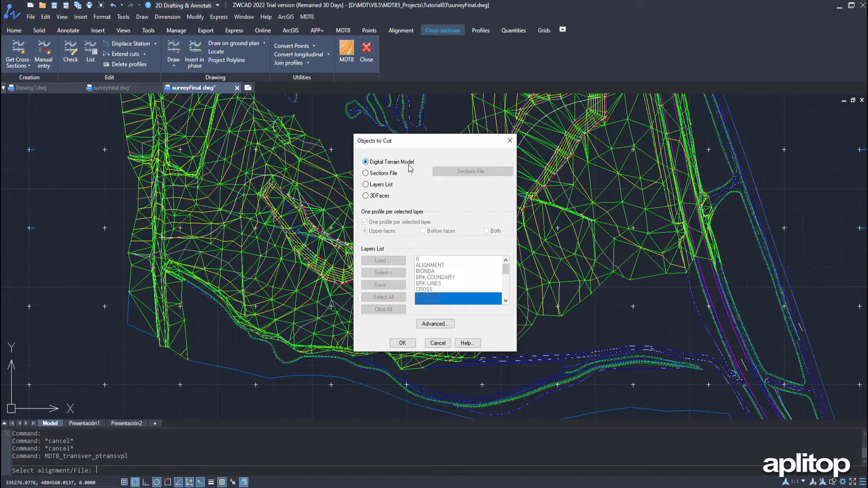
pyautogui.click(402, 343)
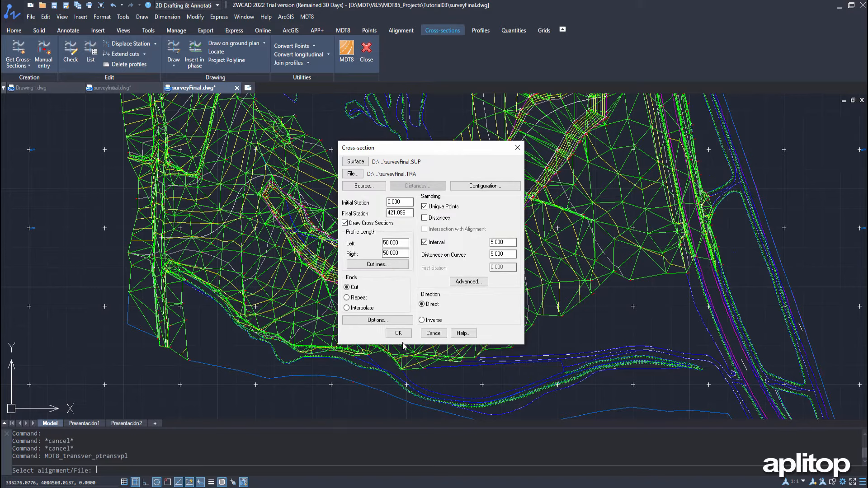
pyautogui.click(401, 335)
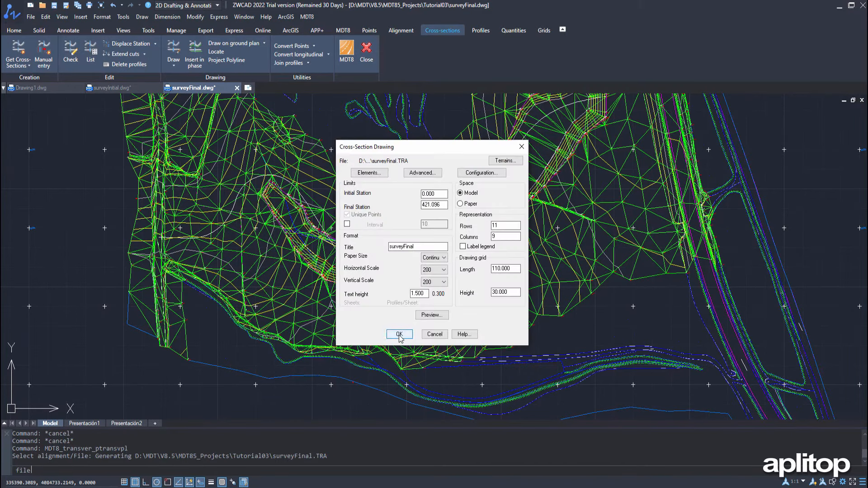
# Step: Draw the surveyFinal cross-sections with the preset drawing settings, placing their origin in the empty model space beside the plan frame
pyautogui.click(400, 334)
pyautogui.scroll(-4, 397, 338)
pyautogui.scroll(-3, 535, 305)
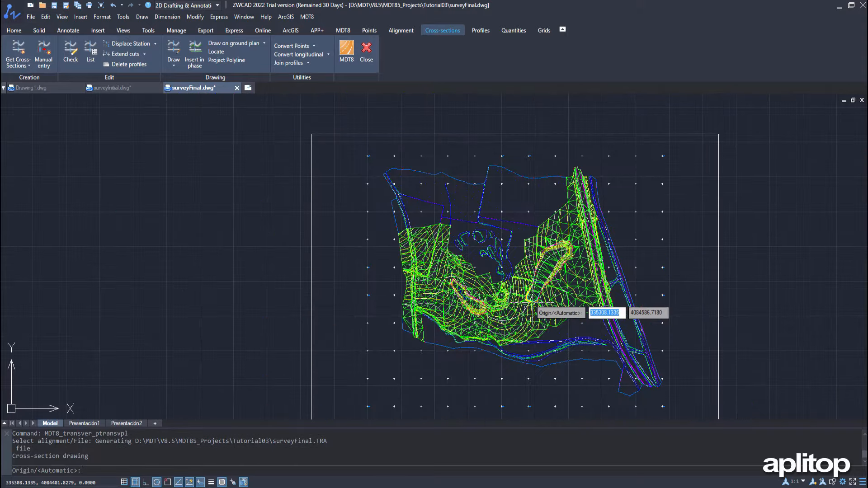
pyautogui.scroll(2, 470, 299)
pyautogui.moveTo(549, 283); pyautogui.dragTo(357, 262, button='middle')
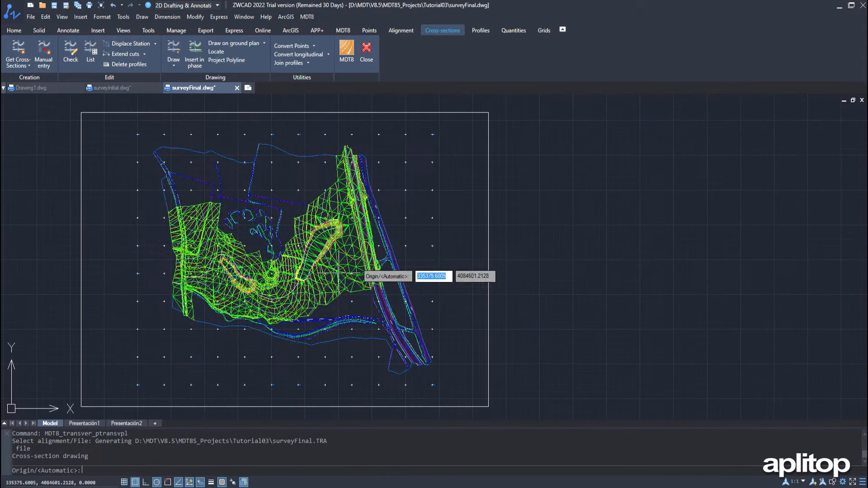
pyautogui.click(660, 131)
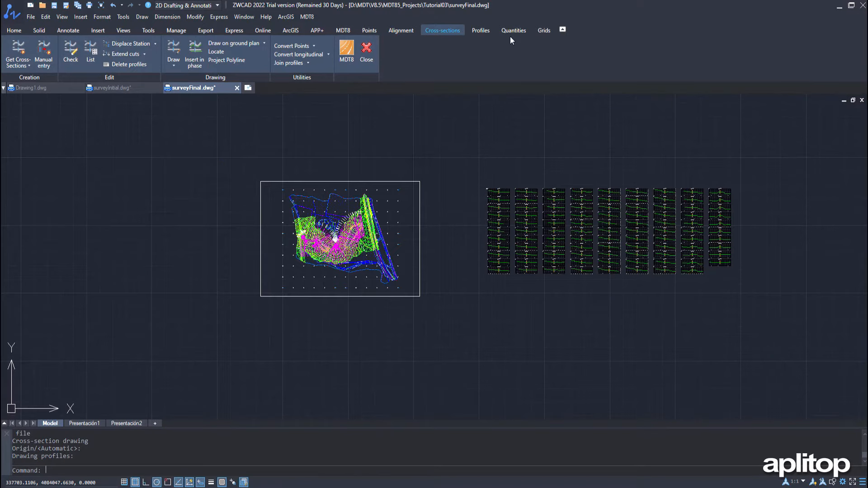
# Step: Start a cross-sections difference with surveyInitial.TRA as the first profiles file and surveyFinal.TRA as the second
pyautogui.click(511, 30)
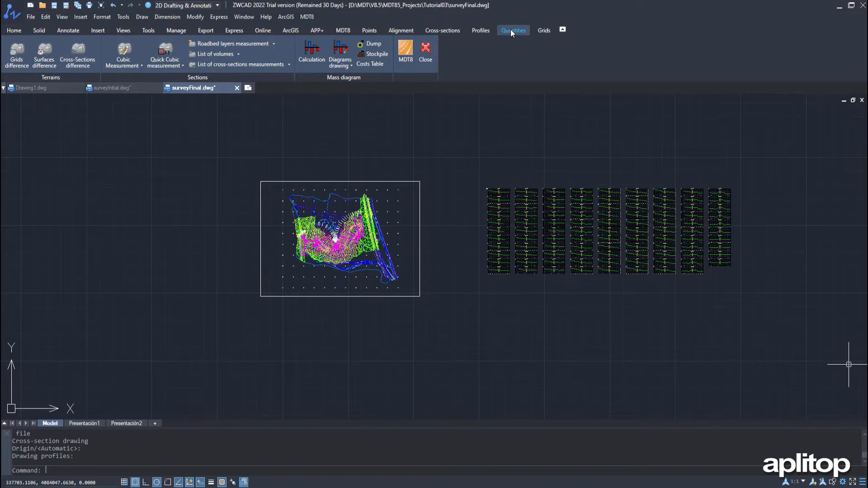
pyautogui.click(80, 61)
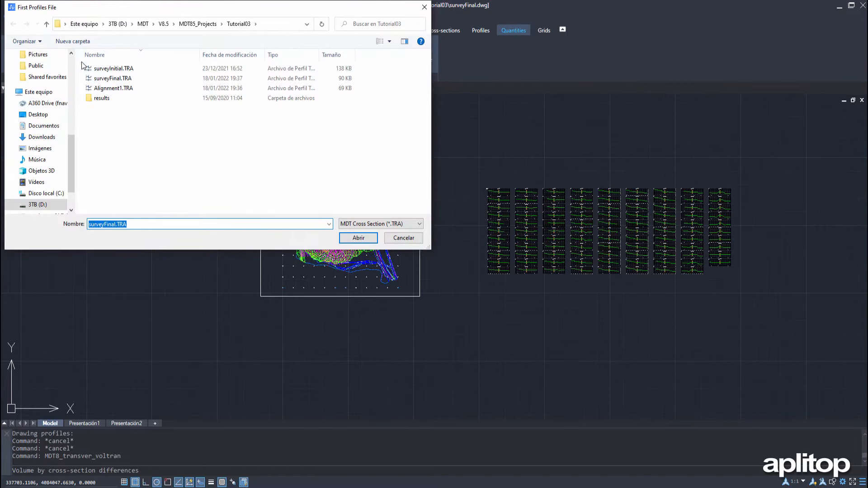
pyautogui.click(129, 69)
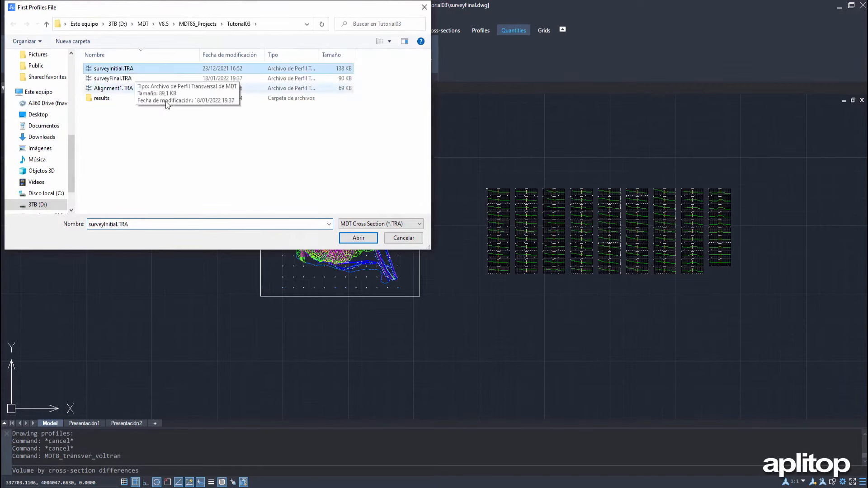
pyautogui.press('Return')
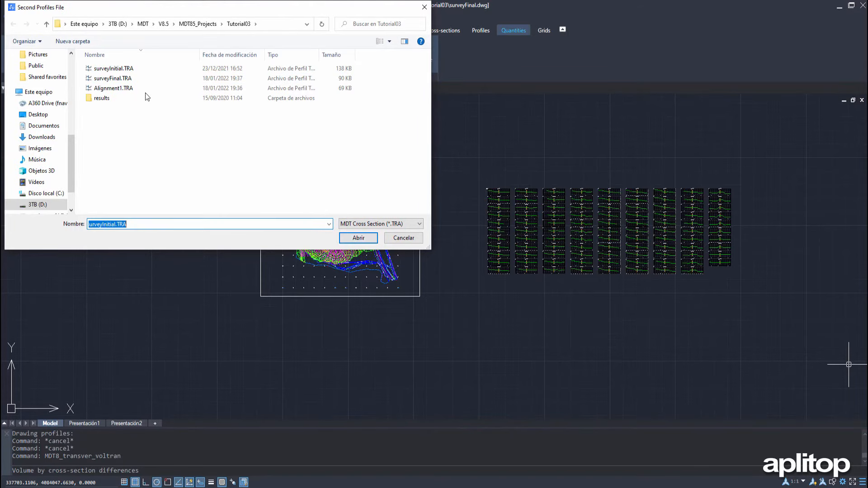
pyautogui.click(129, 79)
pyautogui.click(358, 238)
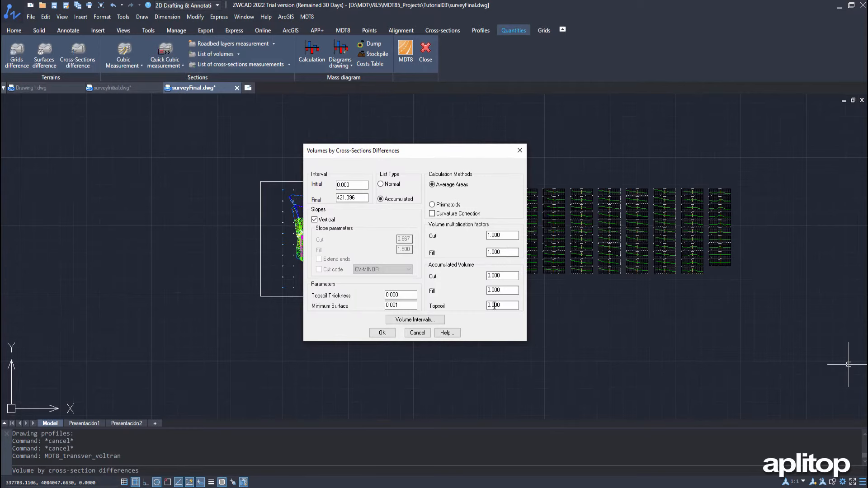
# Step: Set the topsoil thickness and calculate the accumulated volumes by average areas between the two sets of cross-sections
pyautogui.doubleClick(404, 294)
pyautogui.click(404, 295)
pyautogui.click(382, 333)
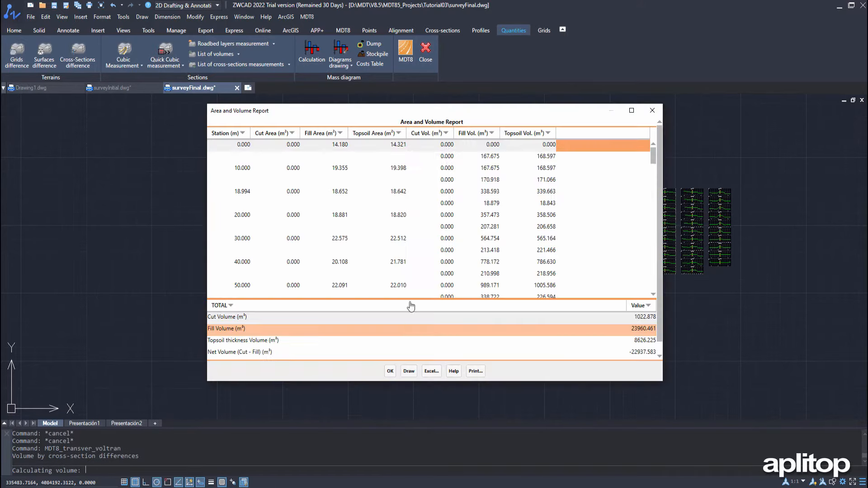
# Step: Start drawing the difference cross-sections from the area and volume report, with both horizontal and vertical scales set to 500
pyautogui.scroll(-3, 430, 263)
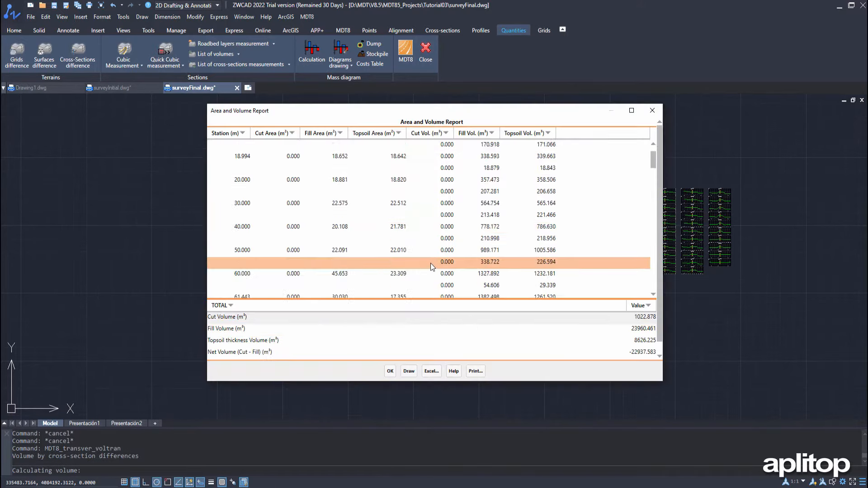
pyautogui.click(408, 372)
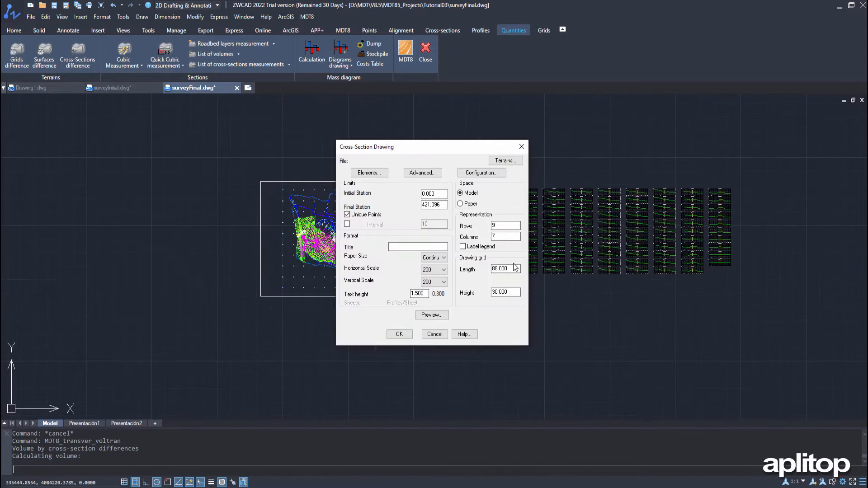
pyautogui.doubleClick(502, 225)
pyautogui.click(442, 270)
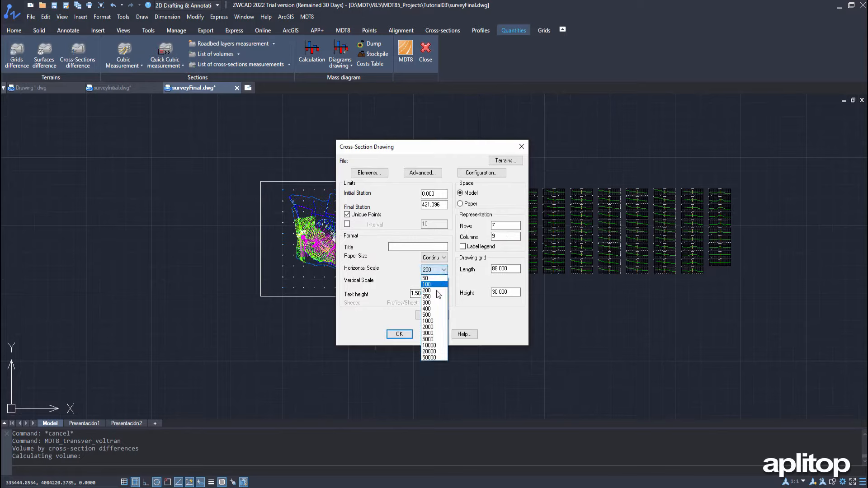
pyautogui.click(432, 315)
pyautogui.click(438, 282)
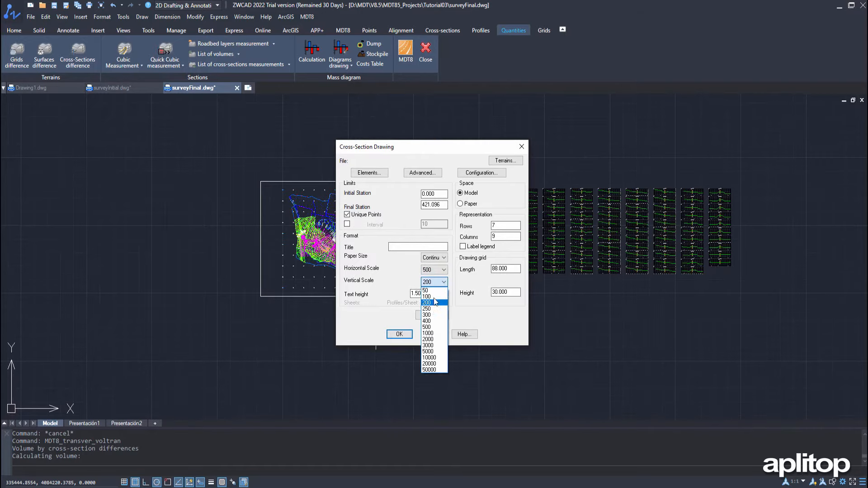
pyautogui.click(433, 327)
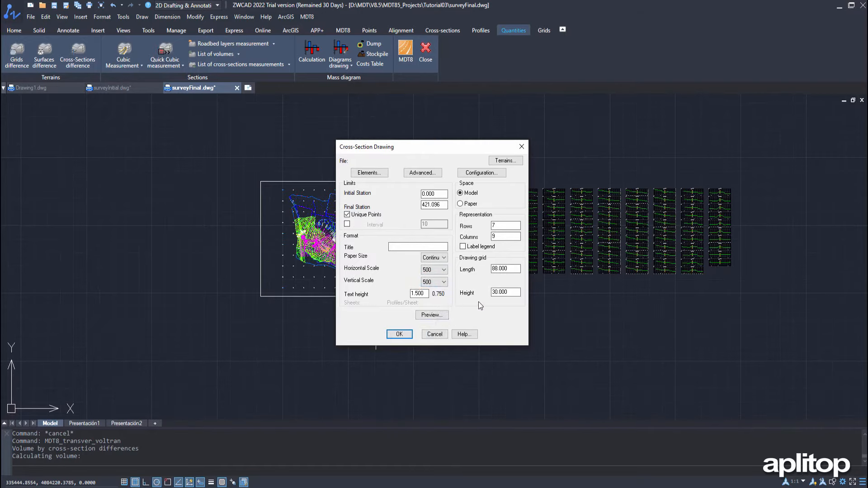
# Step: Draw the difference cross-sections with the preset advanced options, placing their origin in empty model space below the surveyFinal sections, and accept the volume report
pyautogui.doubleClick(510, 266)
pyautogui.write('110')
pyautogui.click(431, 172)
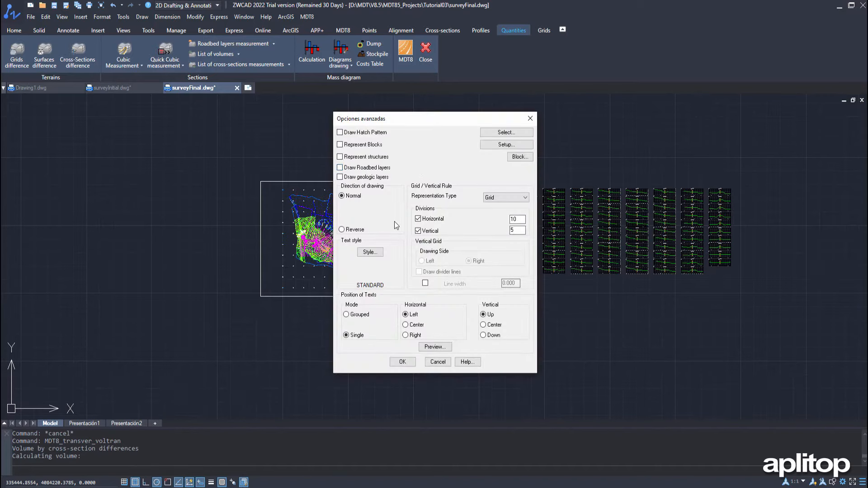
pyautogui.click(403, 362)
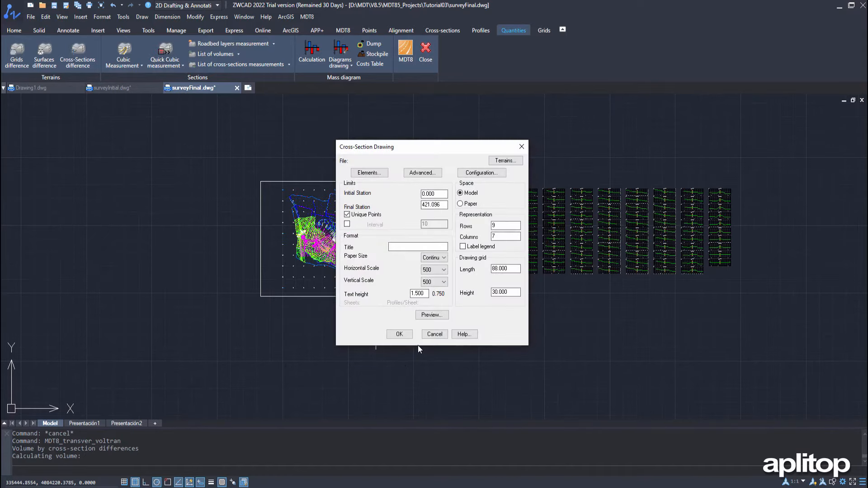
pyautogui.click(401, 334)
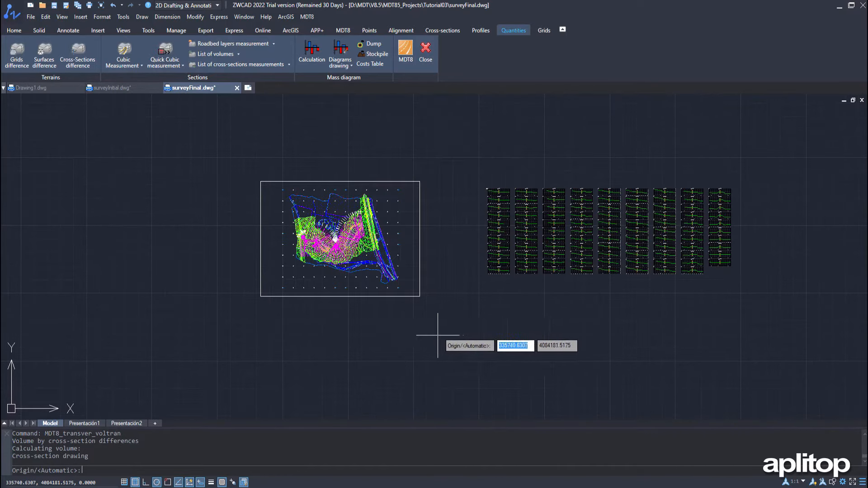
pyautogui.scroll(-1, 479, 335)
pyautogui.moveTo(487, 333)
pyautogui.mouseDown(button='middle')
pyautogui.moveTo(491, 301)
pyautogui.moveTo(475, 229)
pyautogui.mouseUp(button='middle')
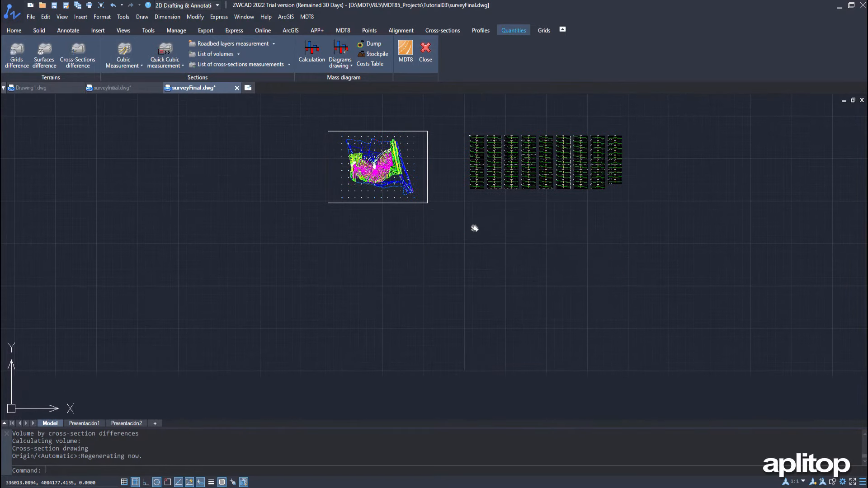
pyautogui.click(470, 246)
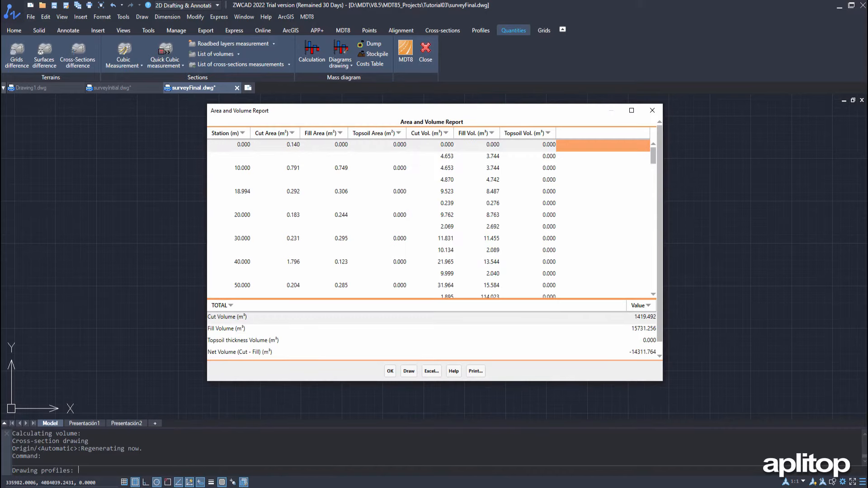
pyautogui.click(390, 371)
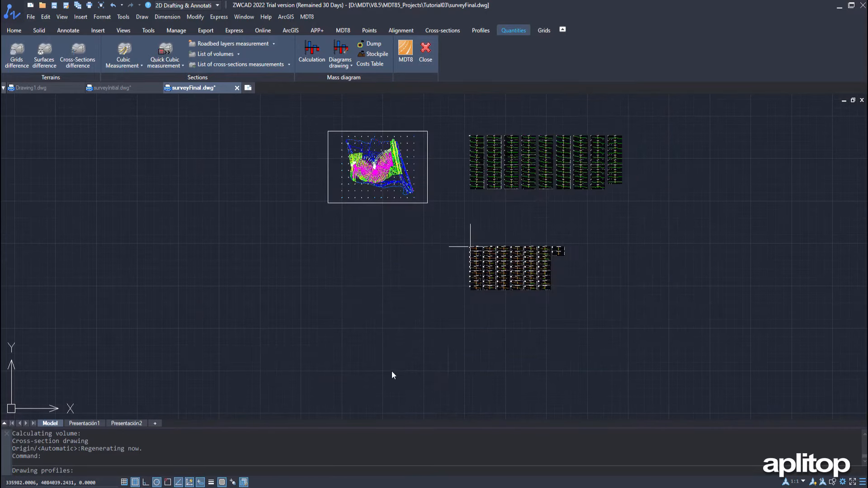
# Step: Delete the drawn difference profiles, picking the Section Type title above the first profile
pyautogui.scroll(8, 502, 271)
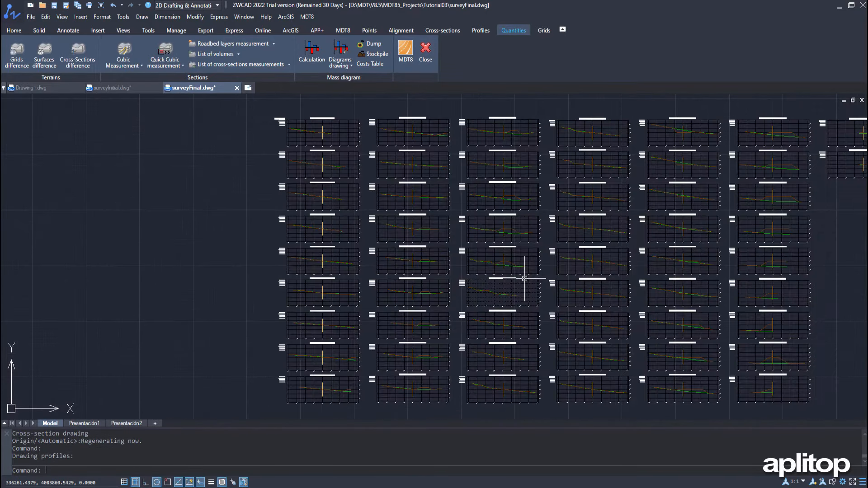
pyautogui.scroll(3, 524, 278)
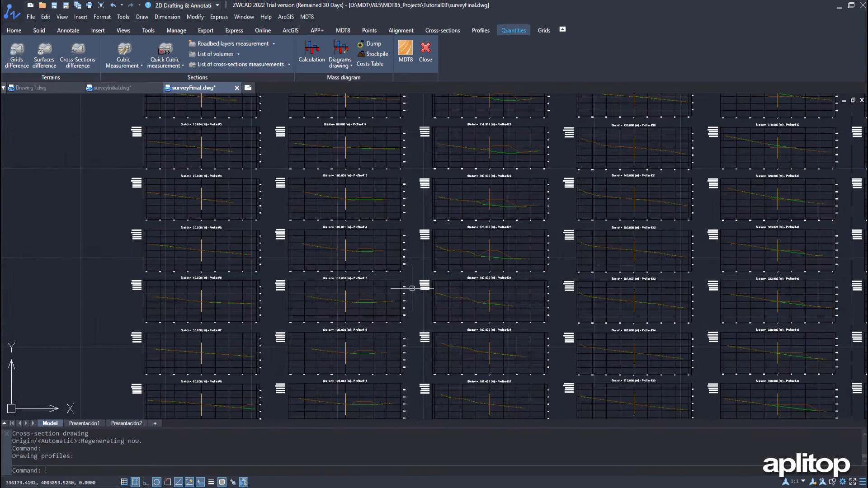
pyautogui.click(443, 31)
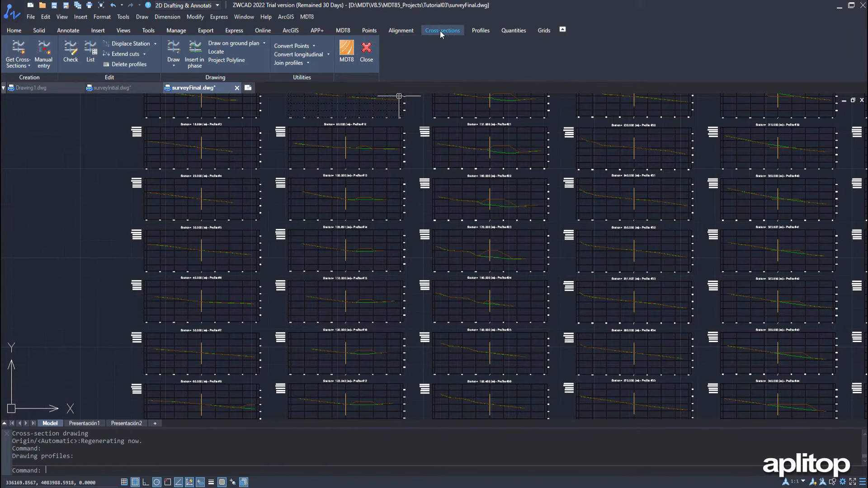
pyautogui.click(136, 66)
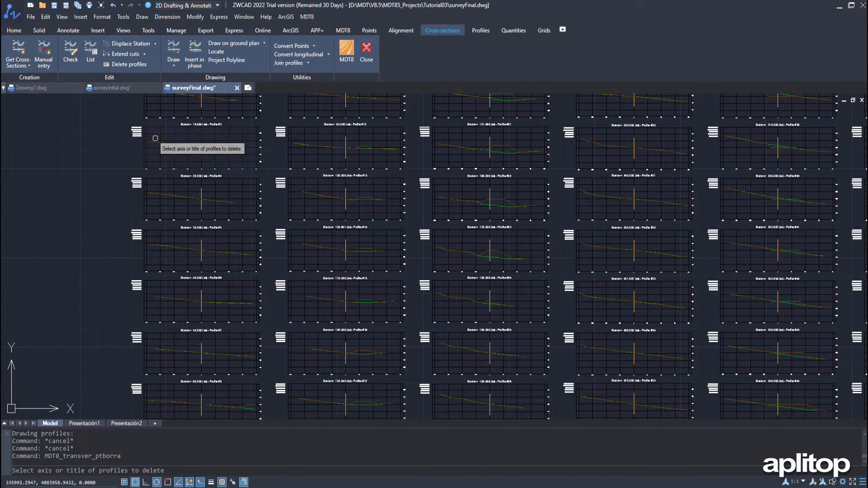
pyautogui.scroll(-2, 156, 137)
pyautogui.scroll(8, 161, 141)
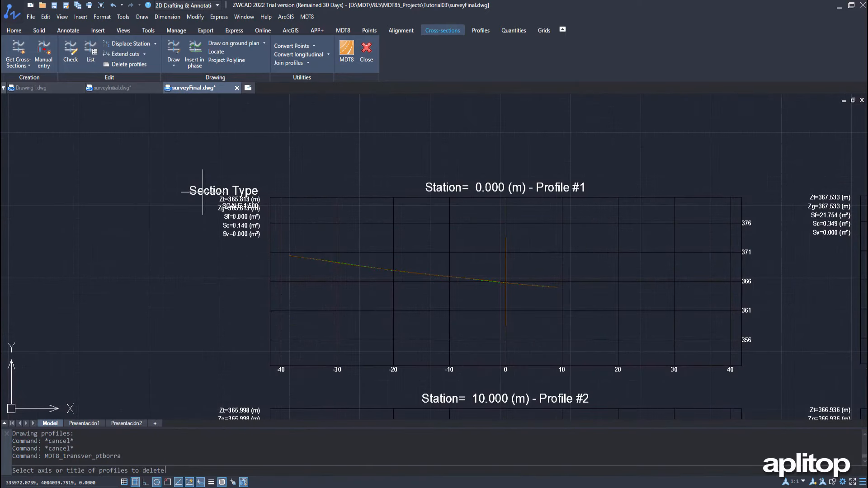
pyautogui.click(202, 191)
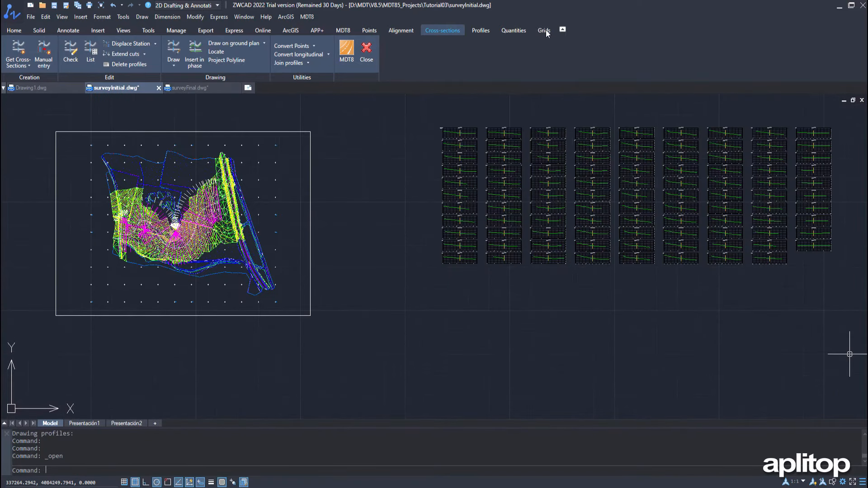
# Step: Generate a binary grid with a cell size of 0.500 from the surveyInitial.SUP surface, overwriting the surveyInitial.MDE file
pyautogui.click(545, 31)
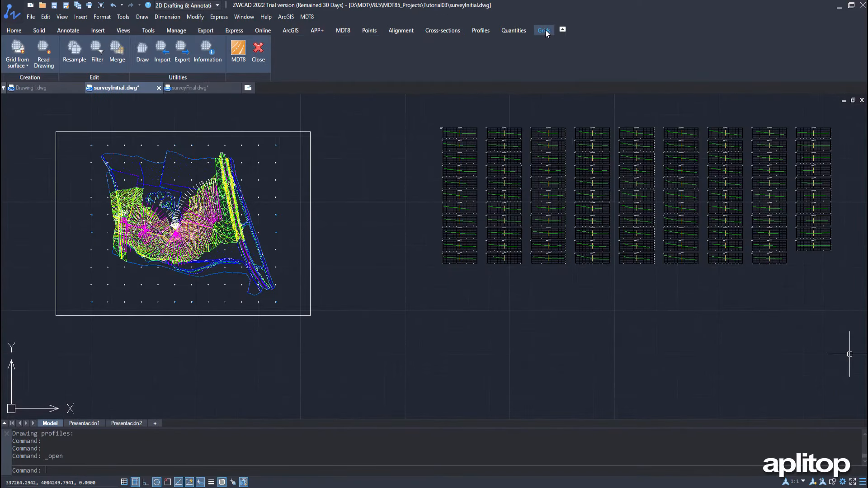
pyautogui.click(24, 67)
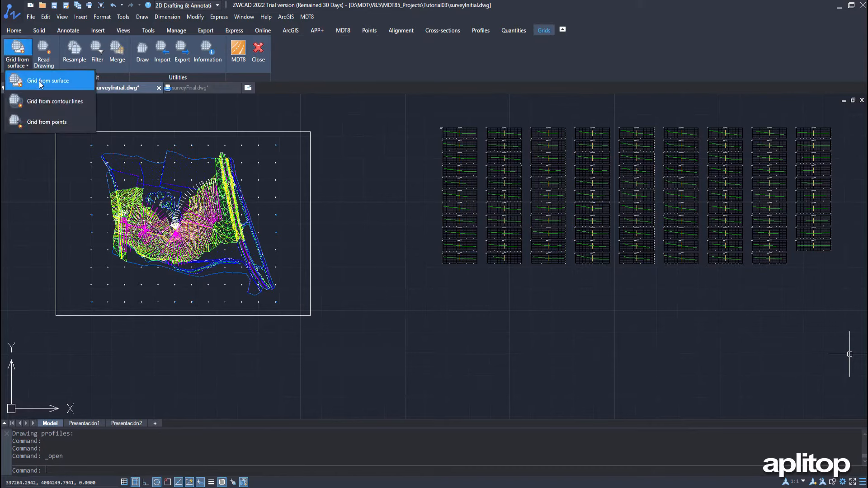
pyautogui.click(39, 80)
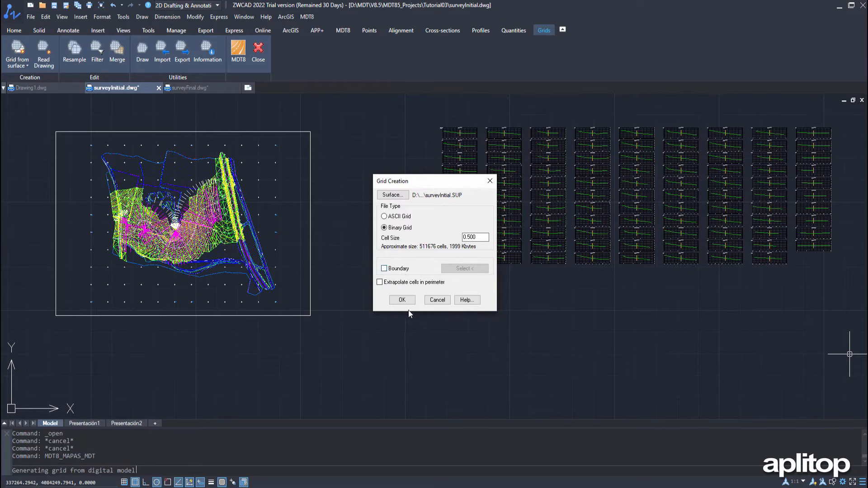
pyautogui.click(400, 301)
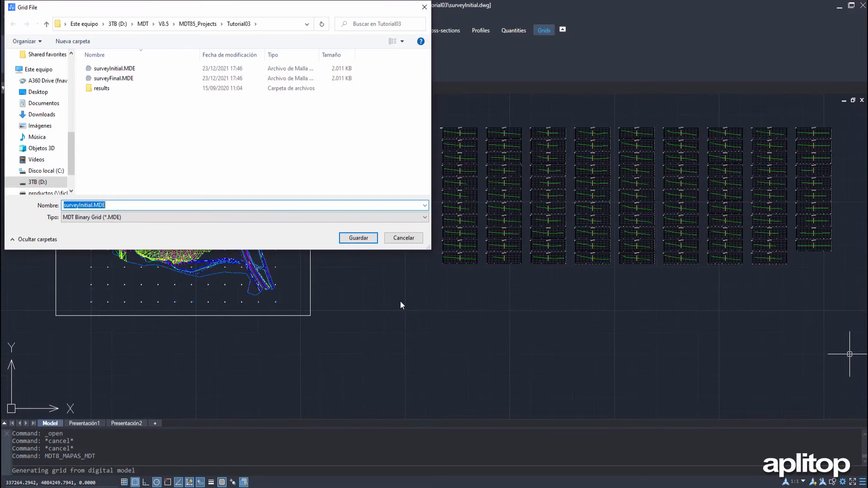
pyautogui.click(128, 68)
pyautogui.click(365, 239)
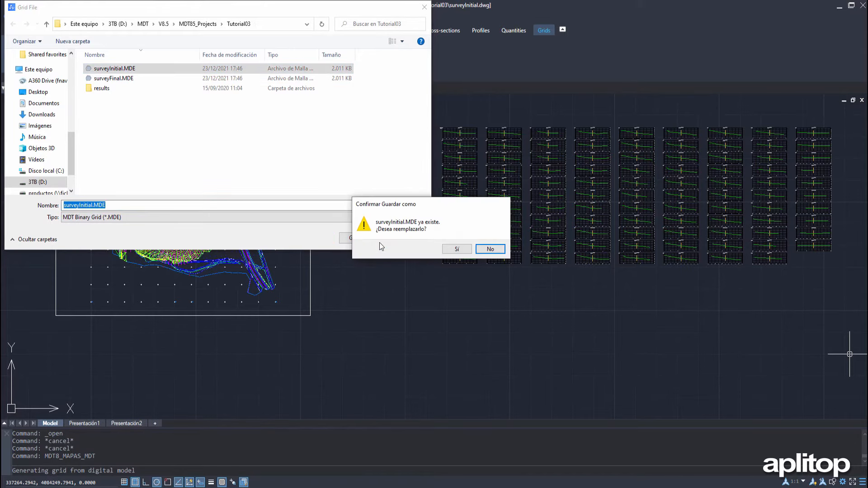
pyautogui.click(461, 249)
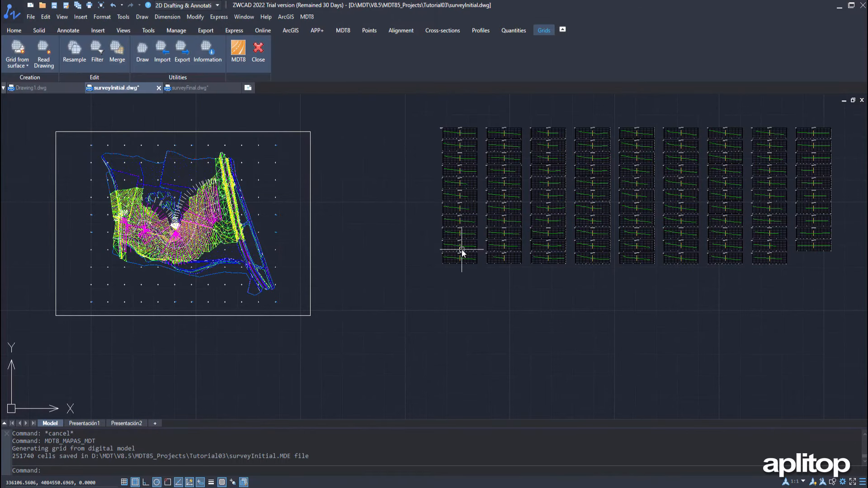
# Step: In the surveyFinal drawing, generate a binary grid with a cell size of 0.500 from surveyFinal.SUP, overwriting surveyFinal.MDE
pyautogui.click(190, 87)
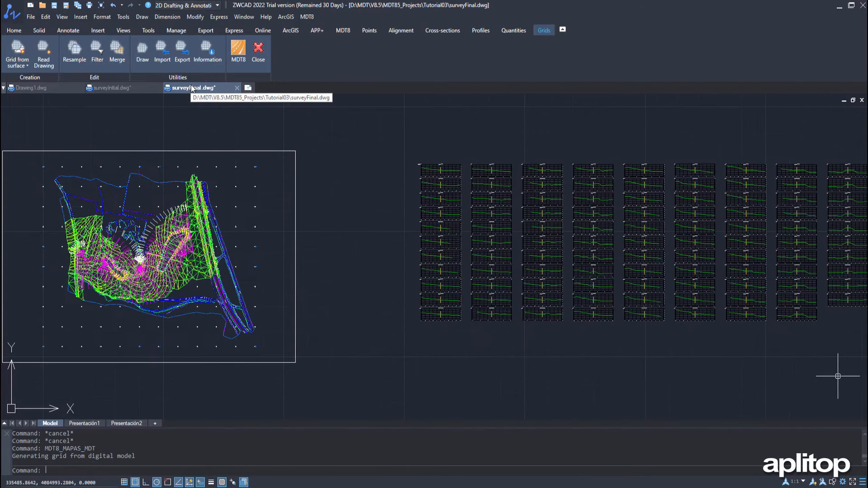
pyautogui.click(26, 66)
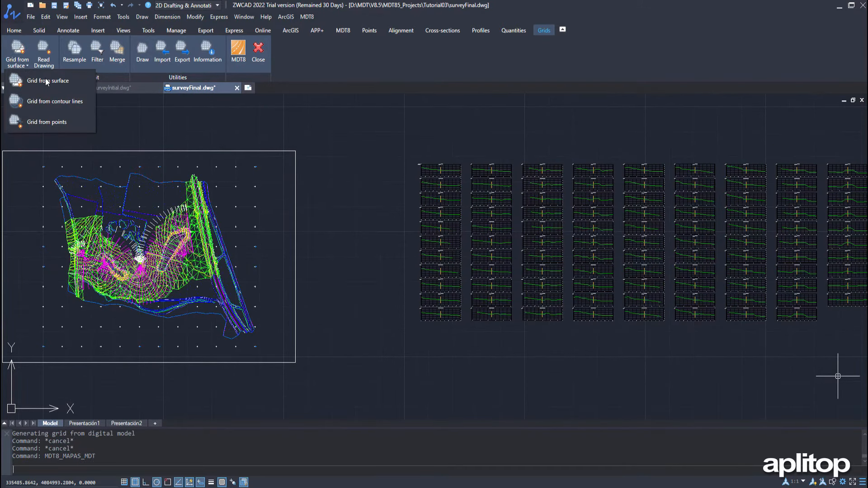
pyautogui.click(47, 81)
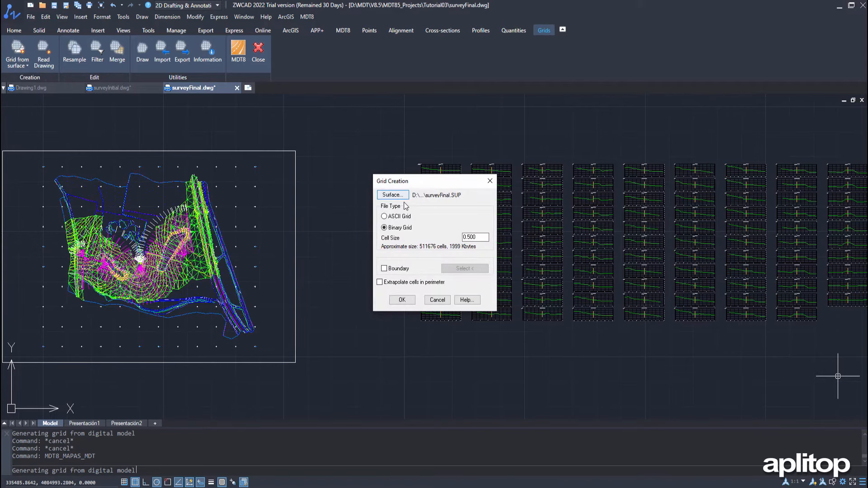
pyautogui.click(402, 300)
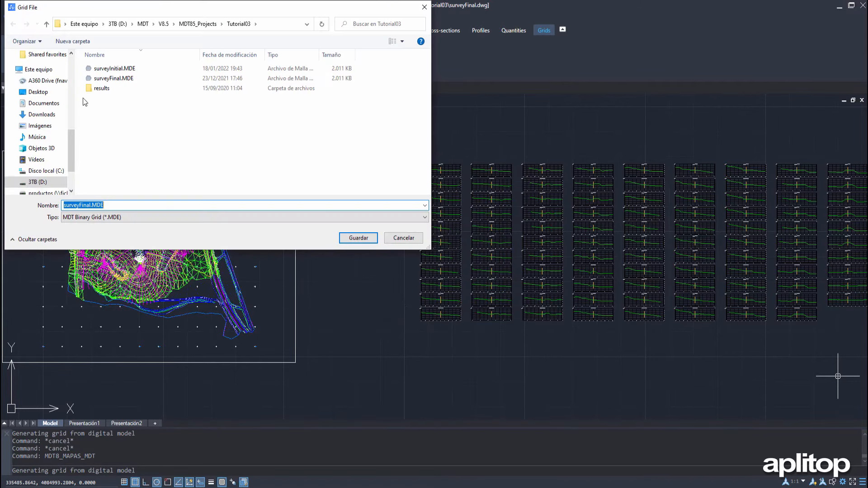
pyautogui.click(114, 78)
pyautogui.click(358, 238)
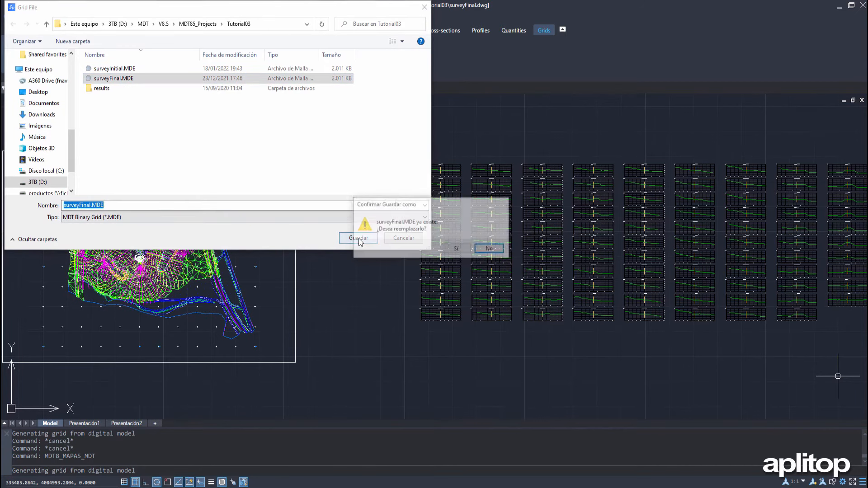
pyautogui.click(457, 249)
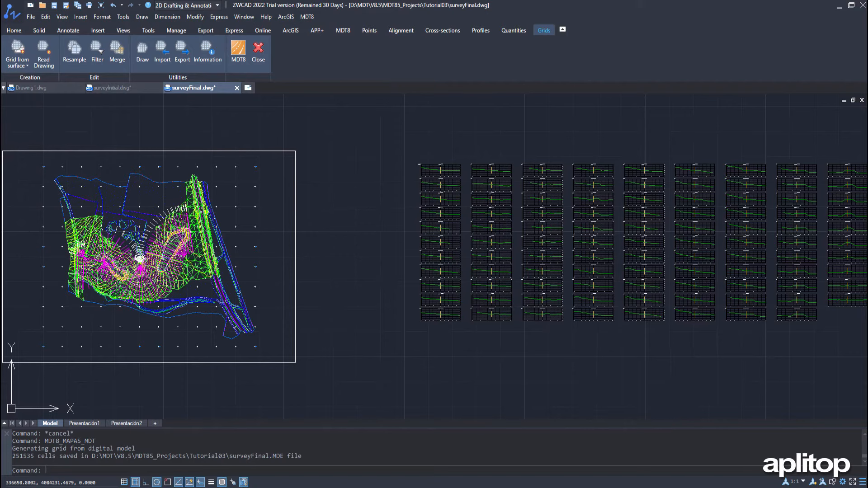
# Step: Calculate the volume by grid difference with surveyInitial.MDE as the first grid file and surveyFinal.MDE as the second
pyautogui.click(509, 30)
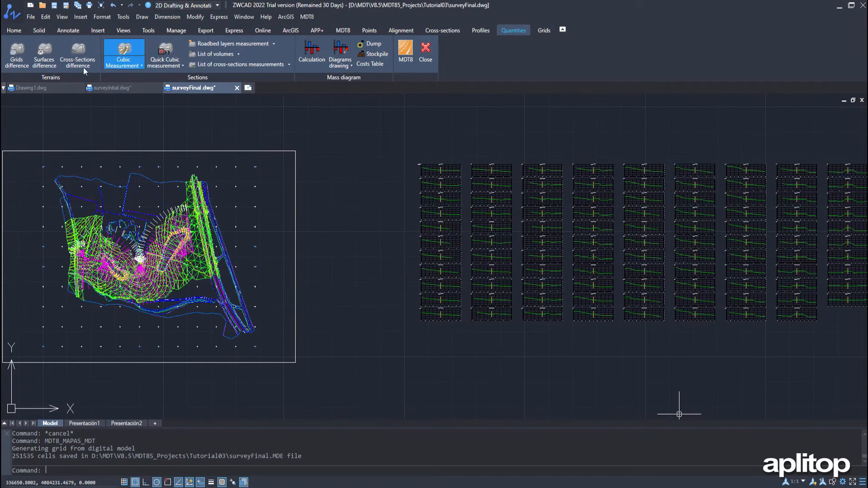
pyautogui.click(22, 66)
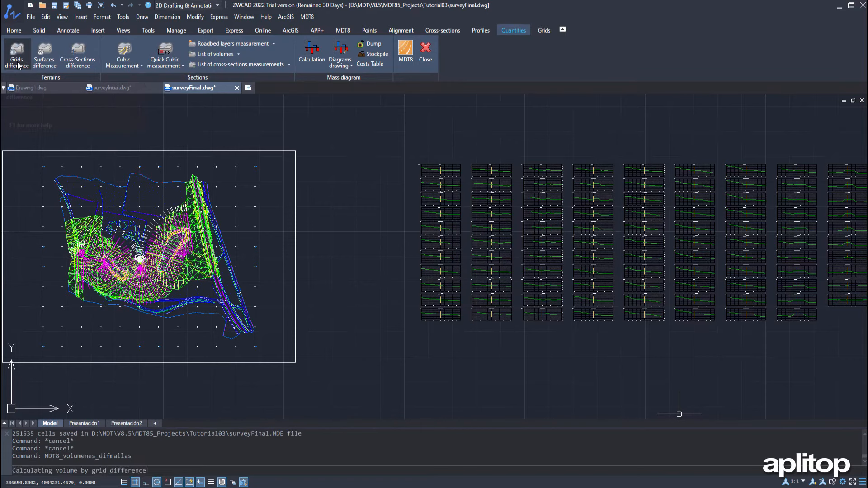
pyautogui.click(403, 324)
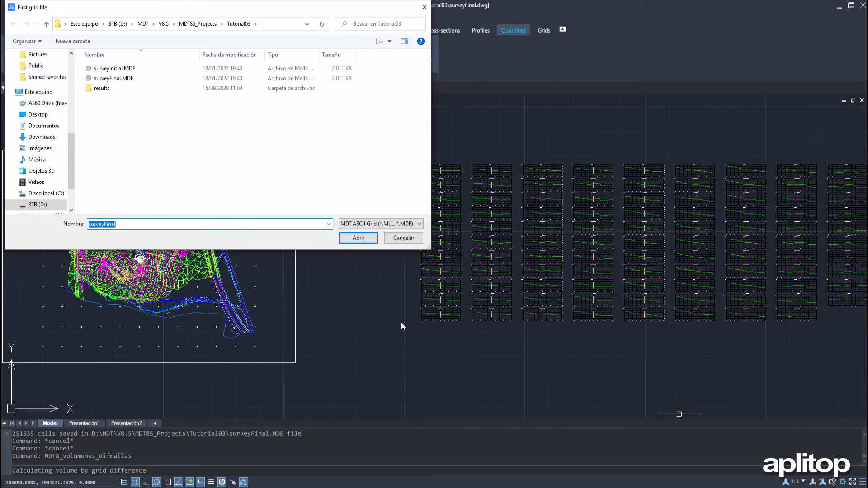
pyautogui.click(119, 68)
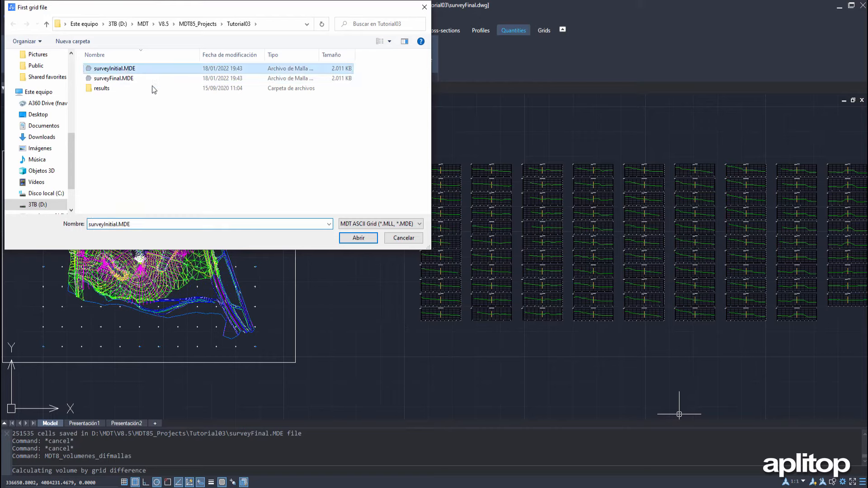
pyautogui.click(354, 238)
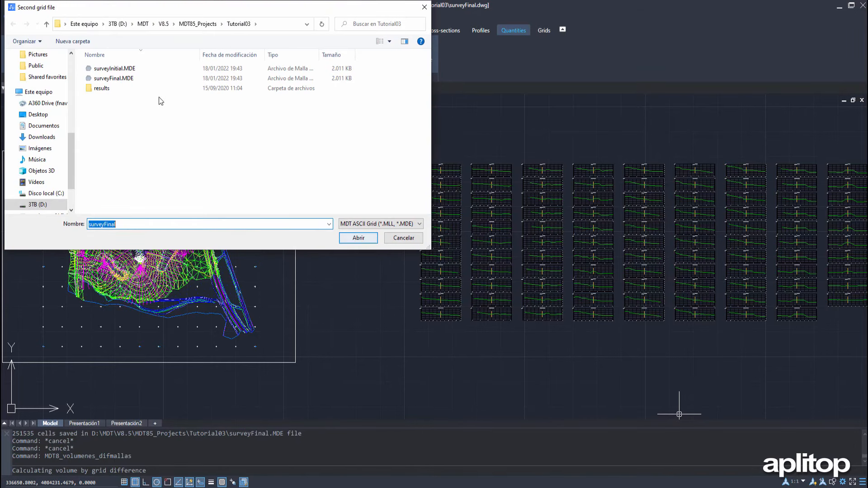
pyautogui.click(132, 79)
pyautogui.click(352, 238)
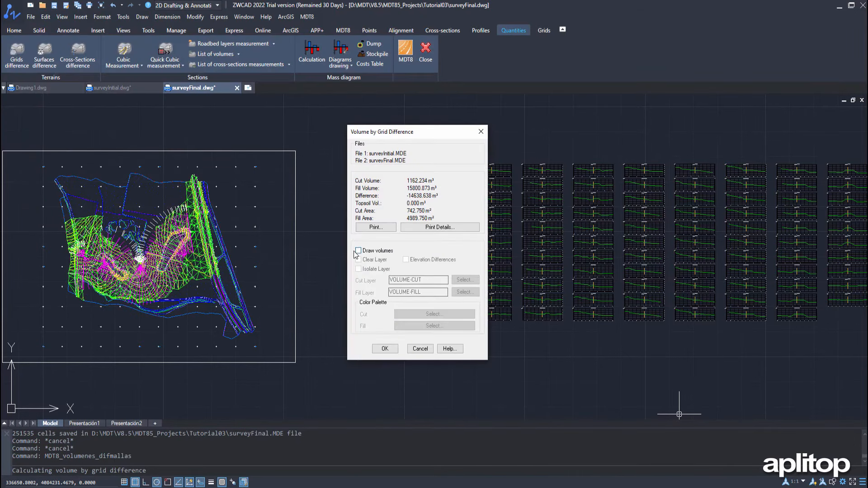
# Step: Turn on volume drawing with layer isolation and keep the red gradient palette with 5 intervals for cut
pyautogui.click(357, 251)
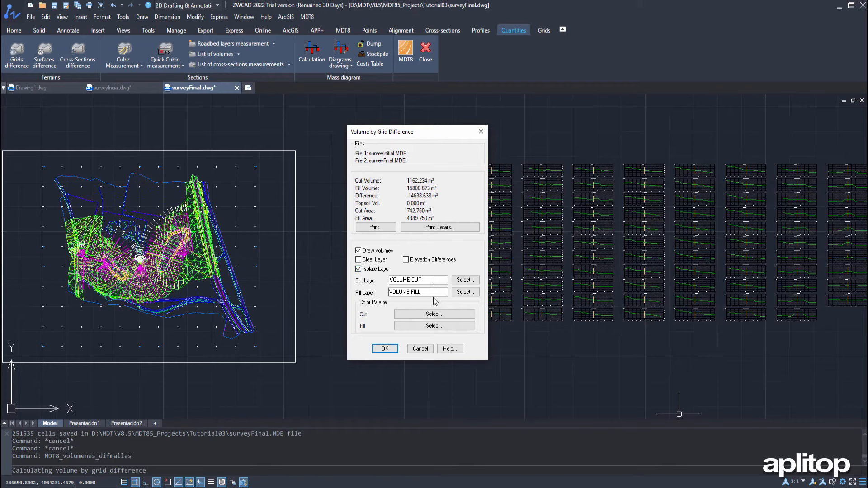
pyautogui.click(438, 315)
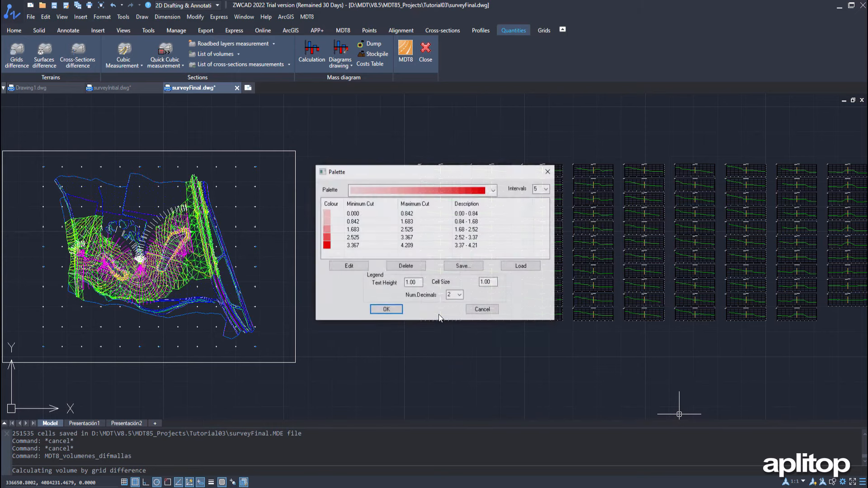
pyautogui.click(494, 190)
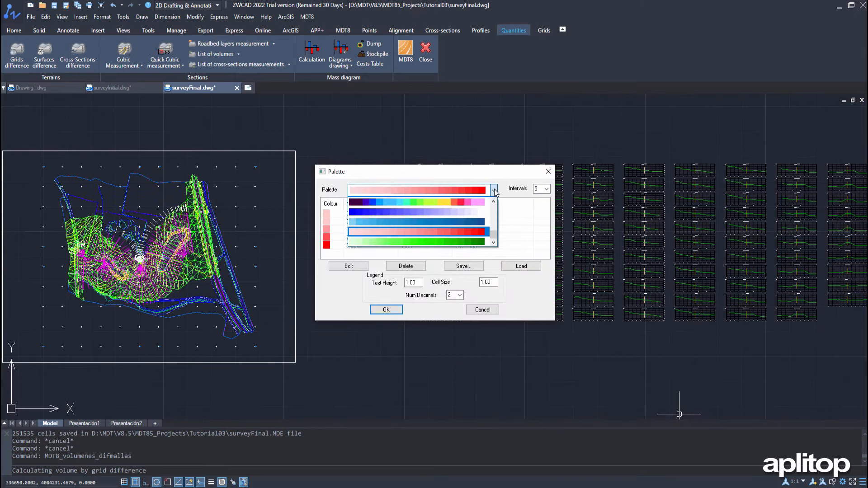
pyautogui.click(483, 204)
pyautogui.click(386, 310)
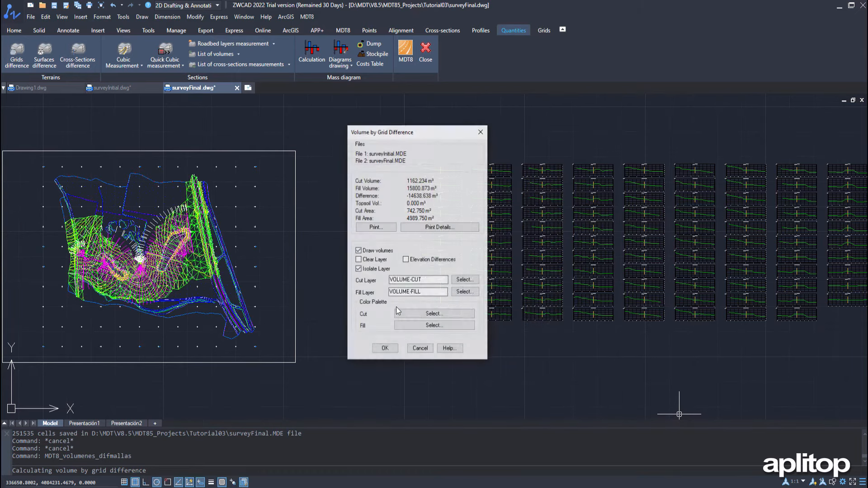
# Step: Accept the blue gradient palette with 5 intervals for fill and draw the volumes, placing the legend just right of the terrain
pyautogui.click(445, 326)
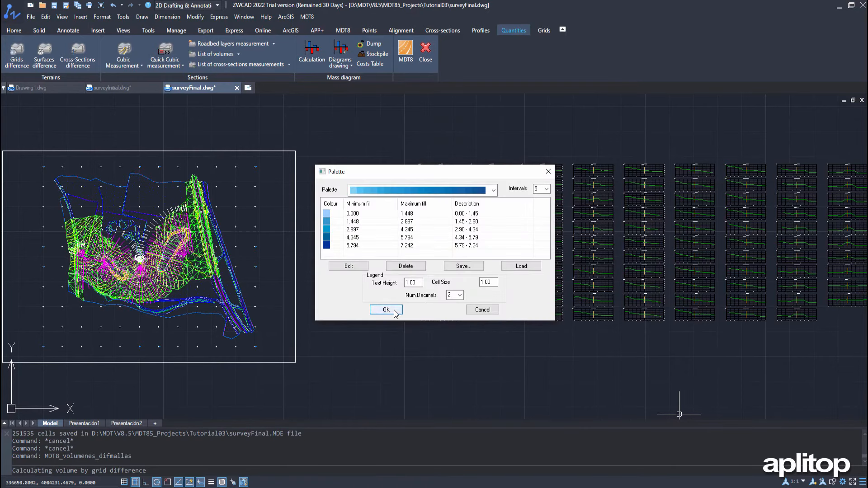
pyautogui.click(397, 310)
pyautogui.click(382, 350)
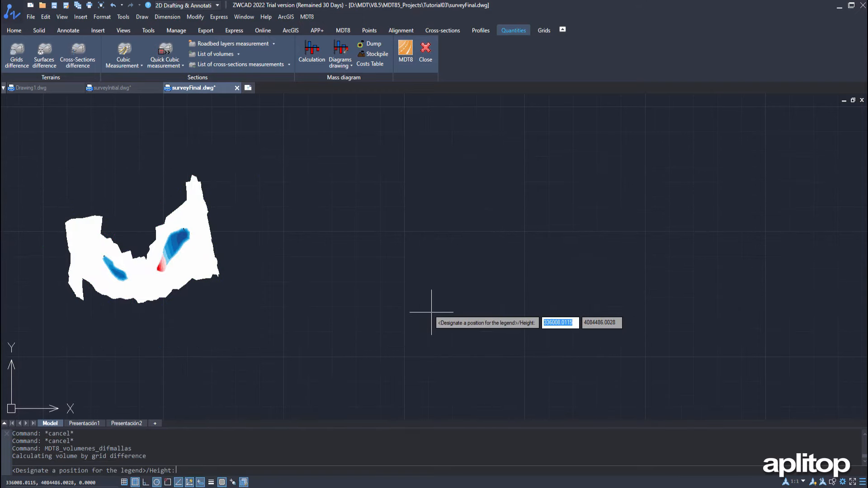
pyautogui.click(264, 233)
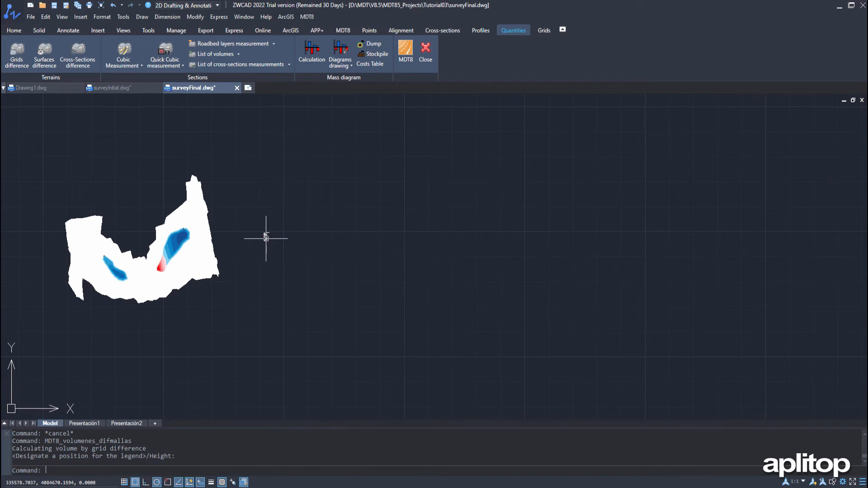
pyautogui.scroll(3, 265, 238)
pyautogui.moveTo(270, 259)
pyautogui.mouseDown(button='middle')
pyautogui.moveTo(509, 267)
pyautogui.moveTo(622, 252)
pyautogui.mouseUp(button='middle')
# Step: Open the plots.dwg drawing from the Tutorial03 folder
pyautogui.click(11, 13)
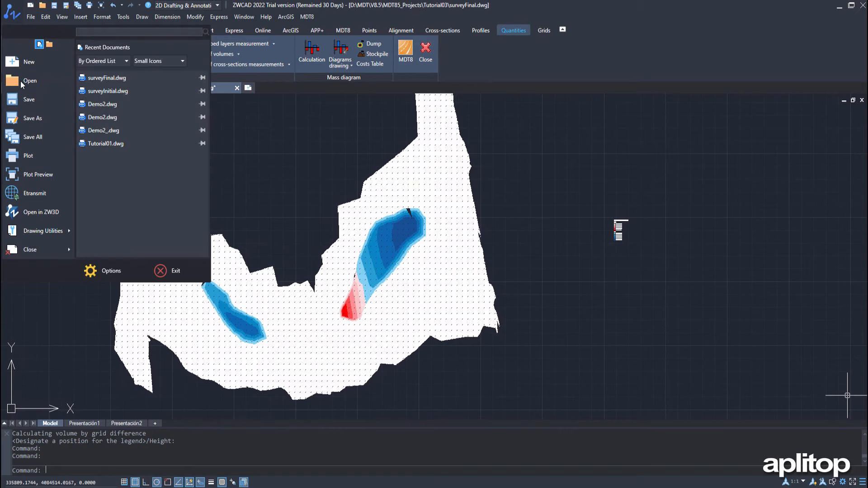
pyautogui.click(20, 81)
pyautogui.click(375, 173)
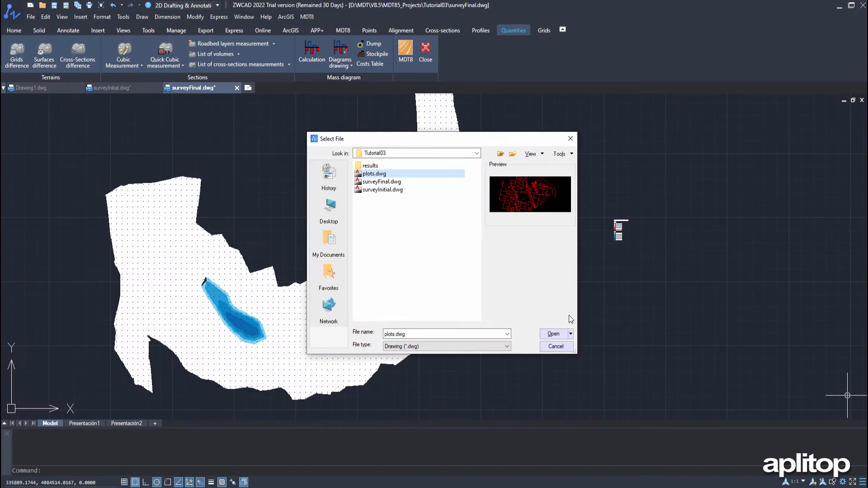
pyautogui.click(553, 333)
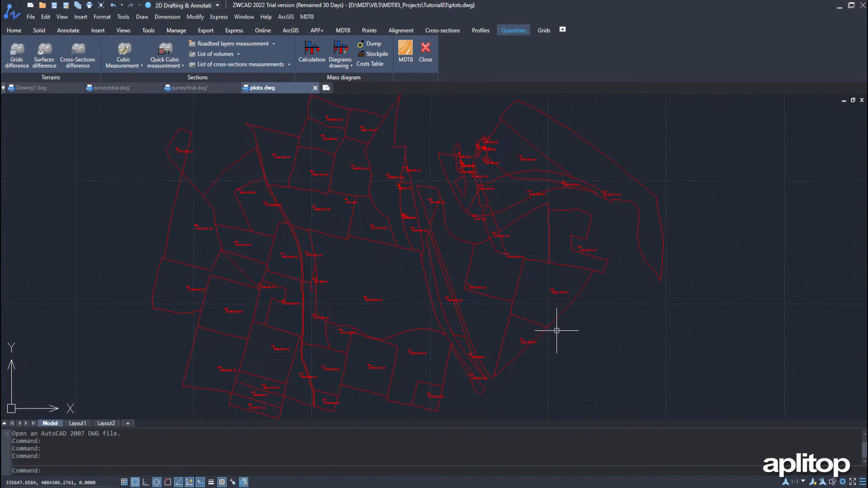
# Step: Calculate volumes by plots for all listed plots with cell size 1.000, using surveyInitial.SUP as first surface and surveyFinal.SUP as second
pyautogui.click(307, 17)
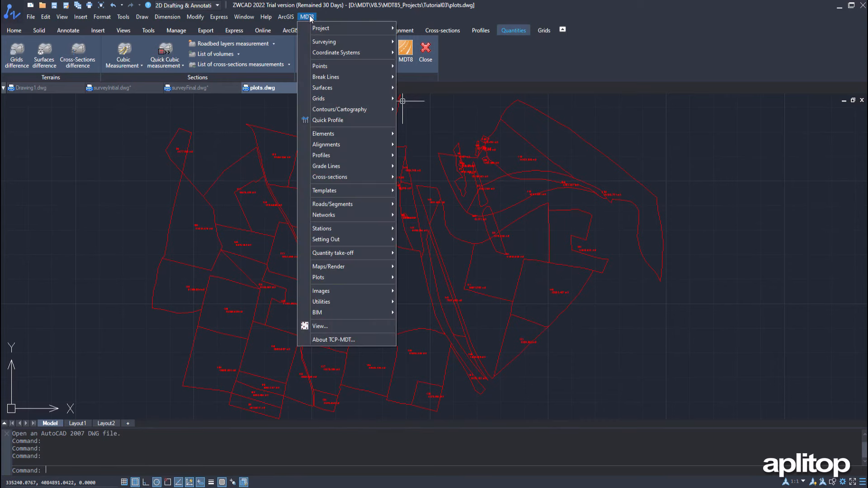
pyautogui.moveTo(335, 254)
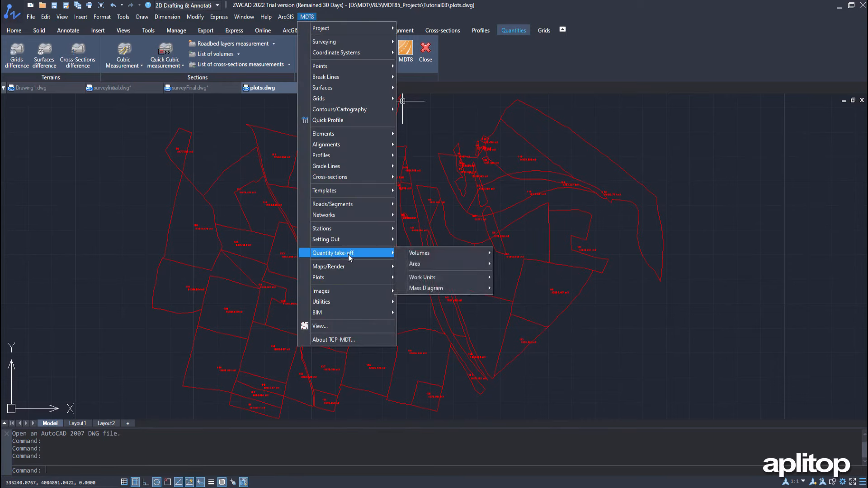
pyautogui.click(524, 319)
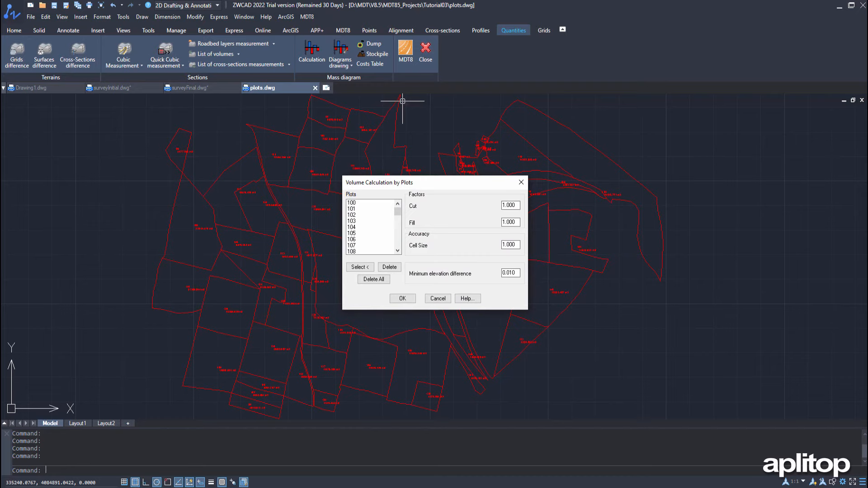
pyautogui.press('Return')
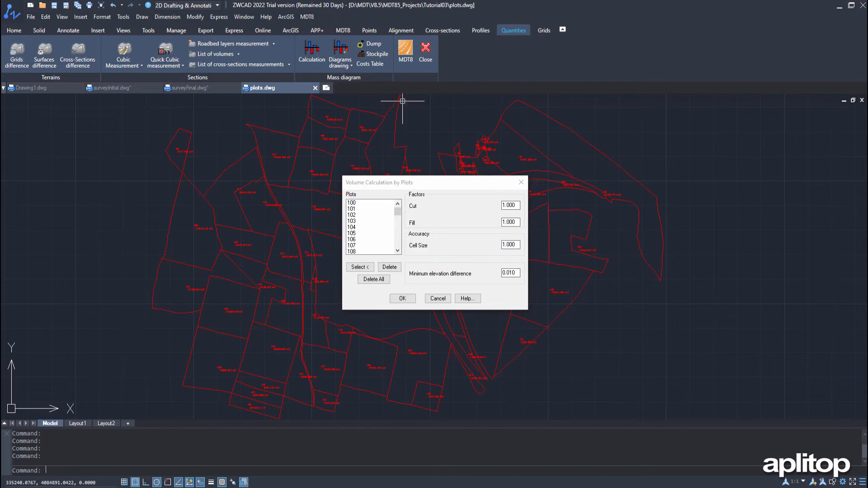
pyautogui.click(402, 298)
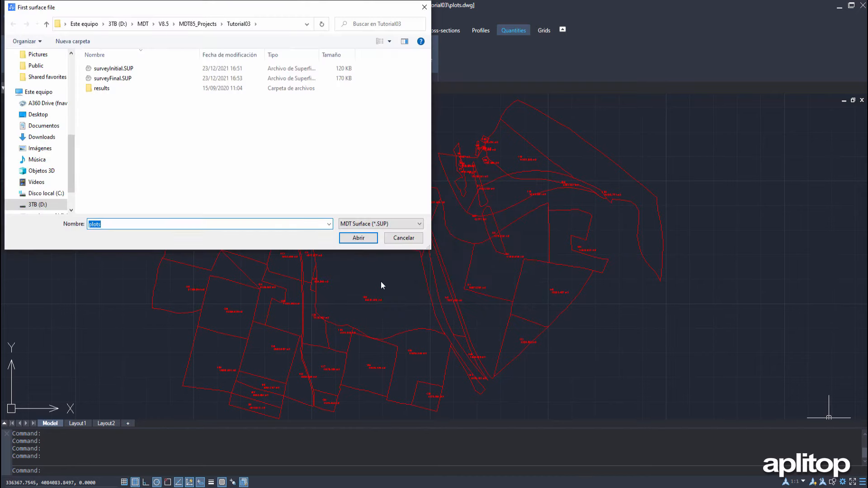
pyautogui.click(113, 68)
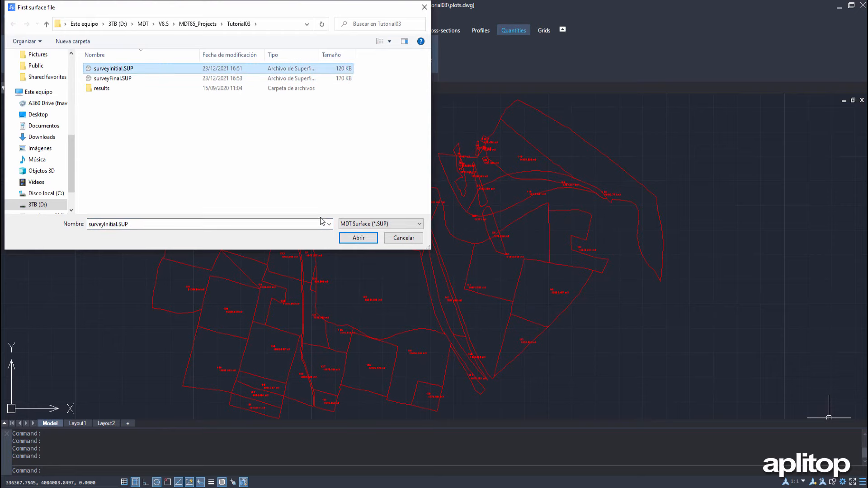
pyautogui.click(353, 243)
pyautogui.click(135, 79)
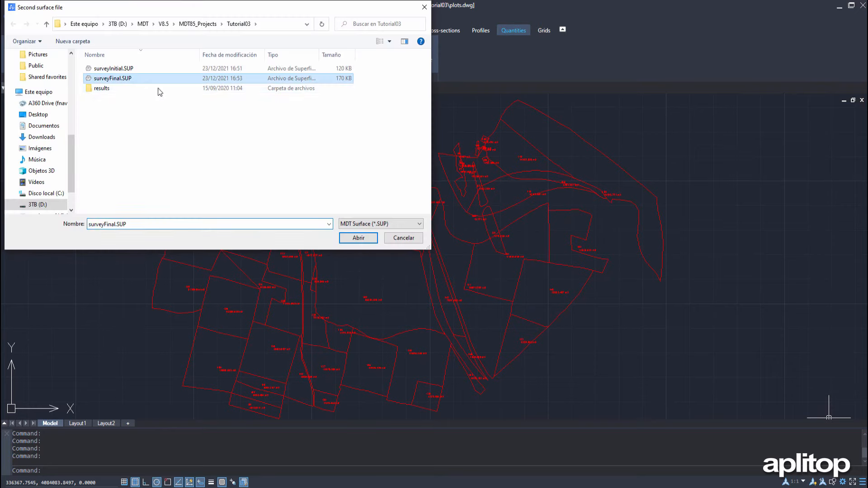
pyautogui.click(370, 240)
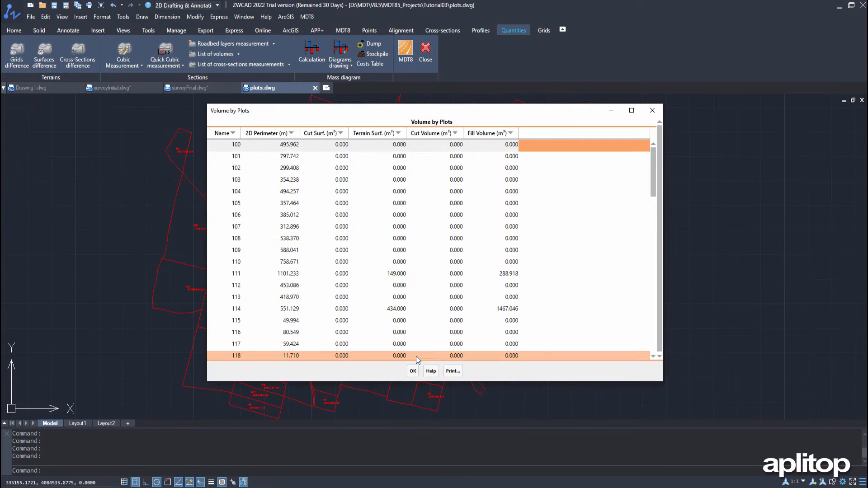
# Step: Review the per-plot volume table, close it and draw the volumes on the VOLUME-CUT and VOLUME-FILL layers
pyautogui.scroll(-3, 419, 278)
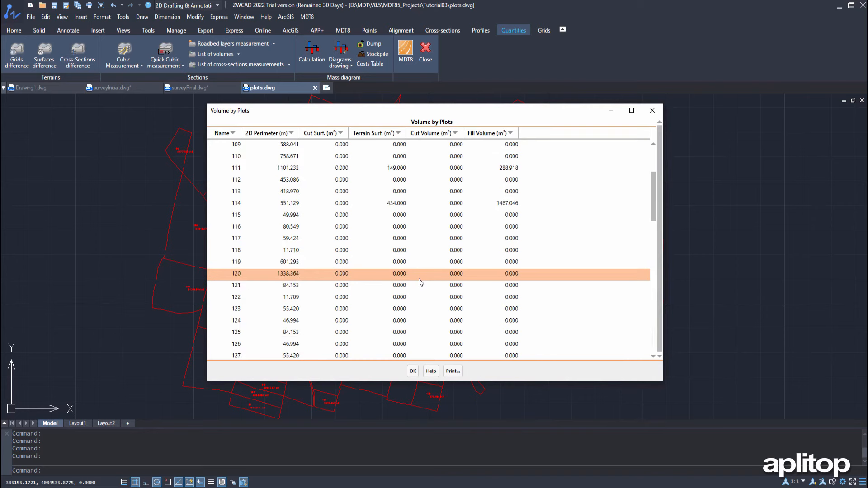
pyautogui.click(411, 372)
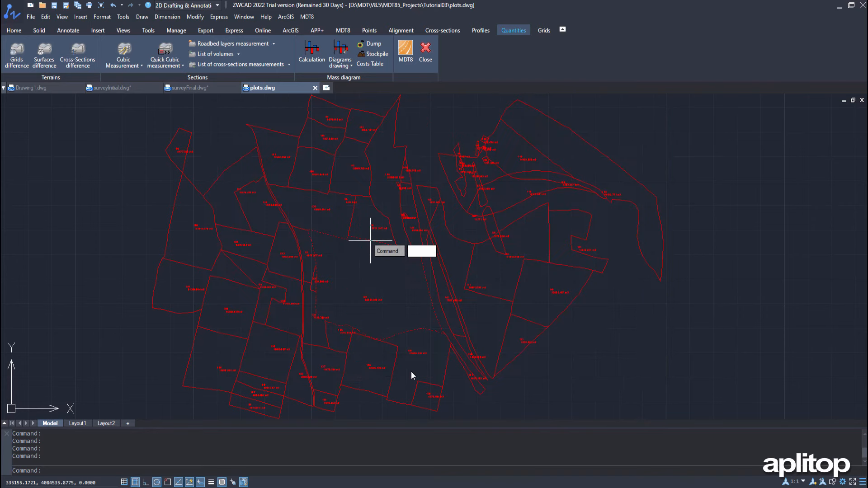
pyautogui.click(375, 203)
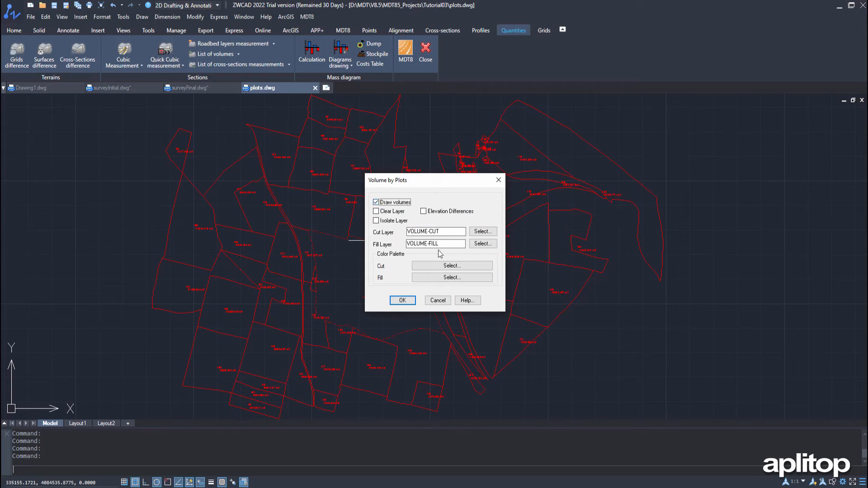
pyautogui.click(402, 300)
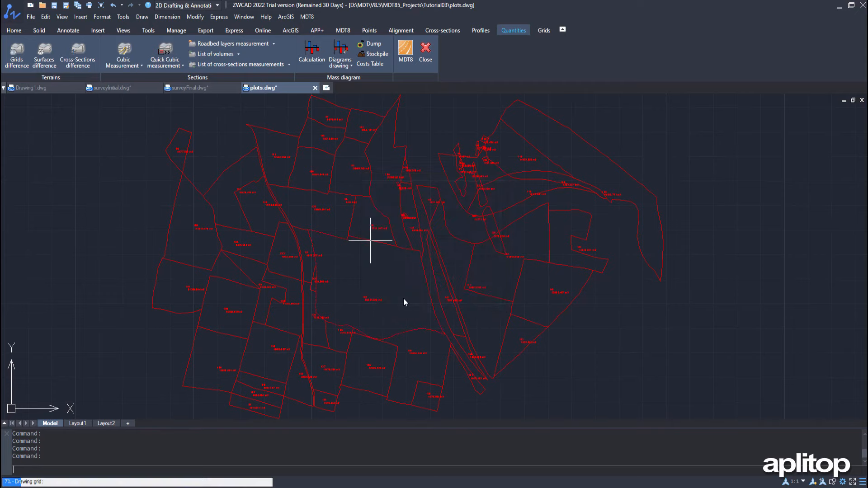